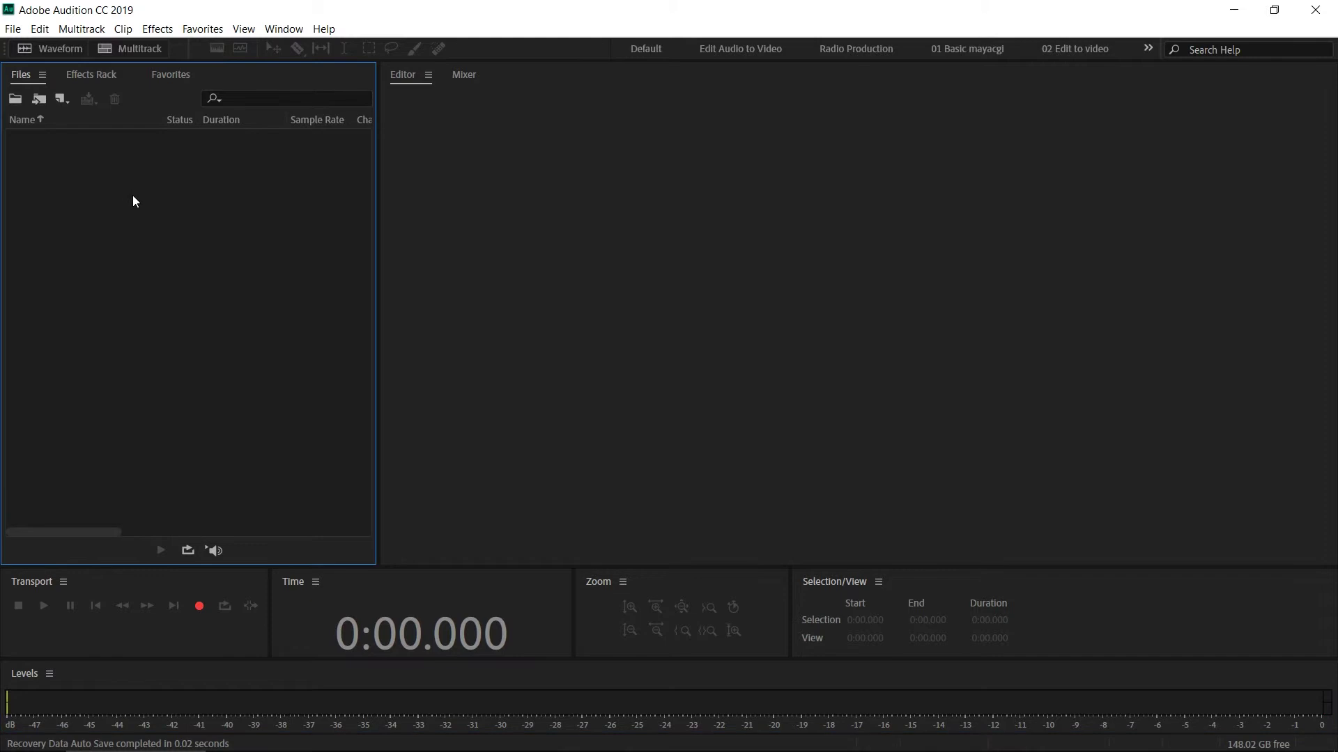
Start a new multitrack session from the File menu, named 'Vo test', with Template left on None.
left_click(13, 29)
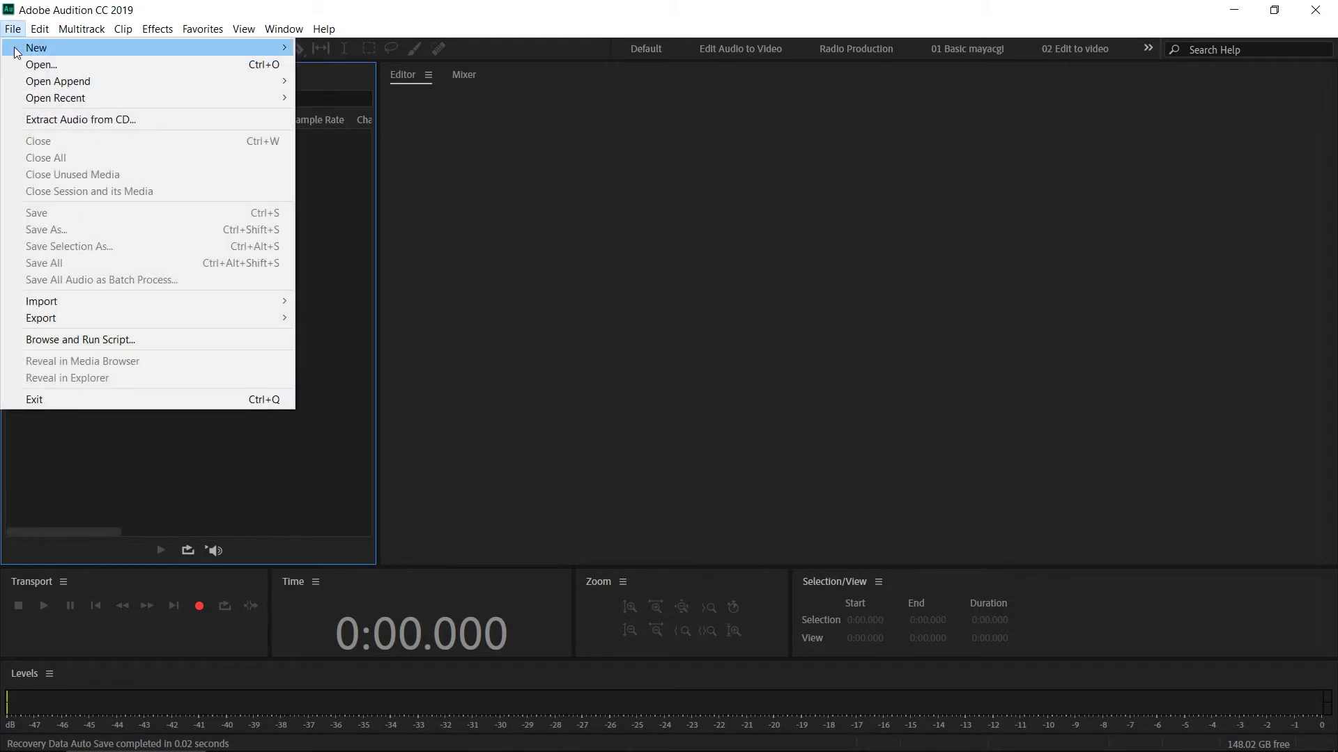
mouse_move(15, 52)
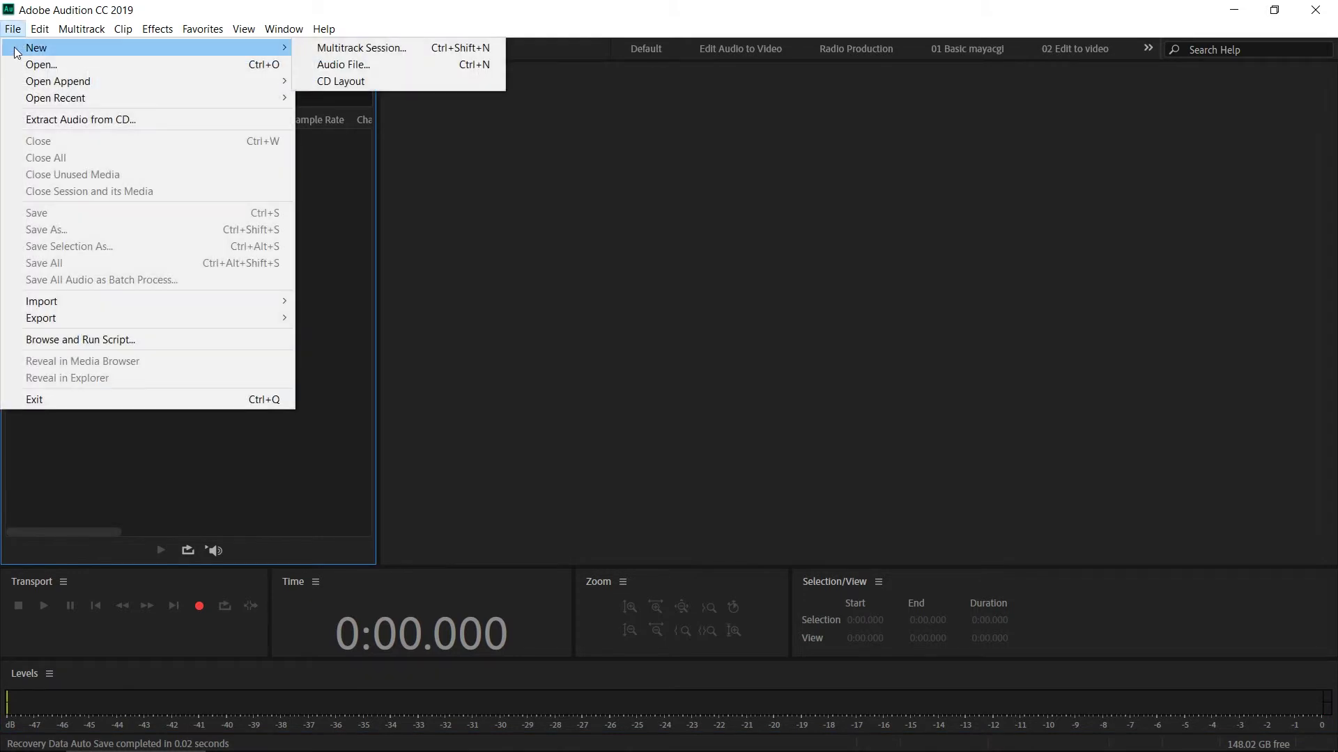
left_click(412, 51)
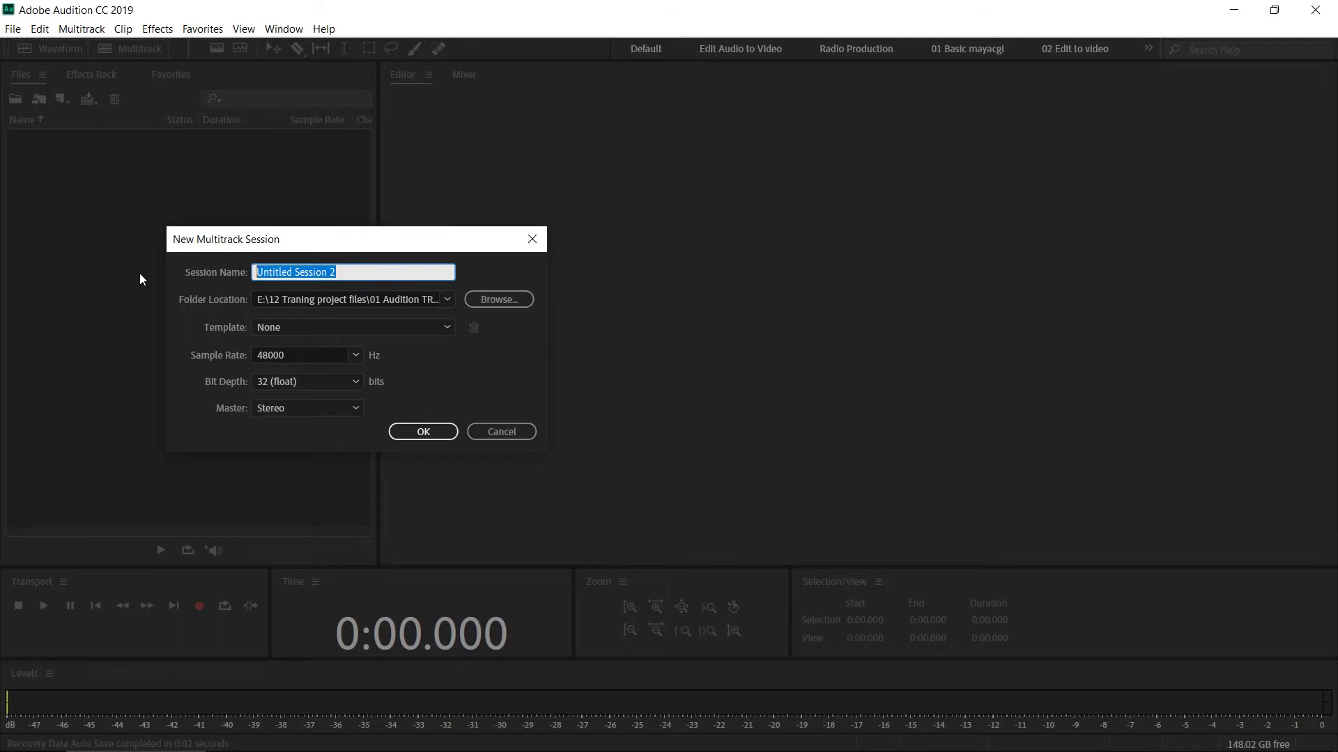
type("Vo ")
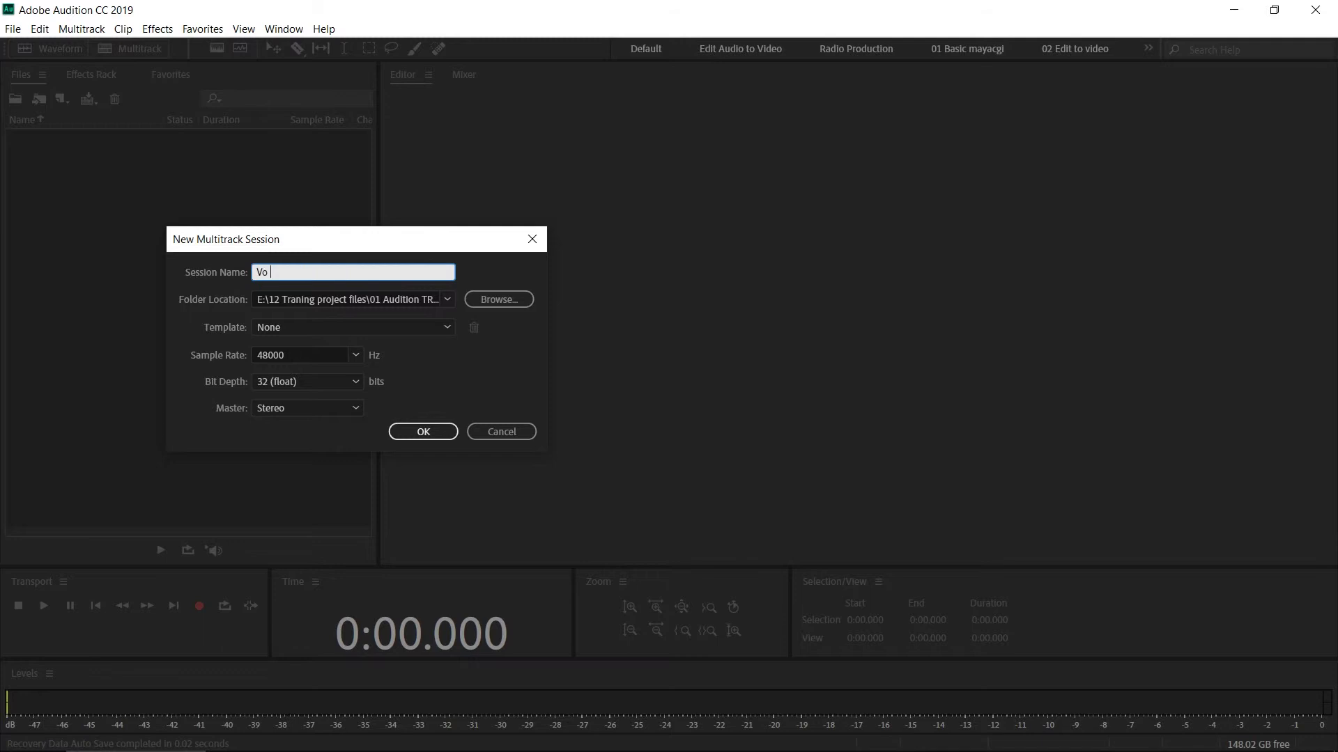
type("test")
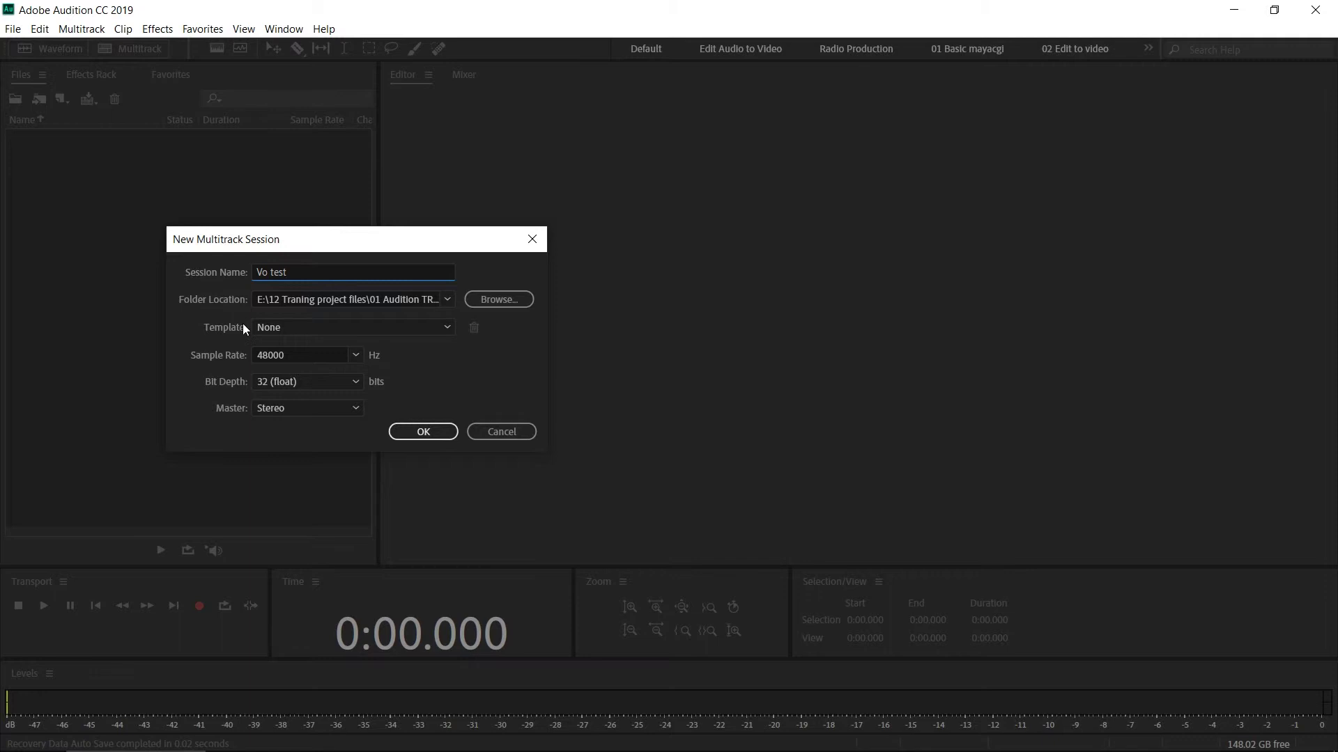
left_click(308, 325)
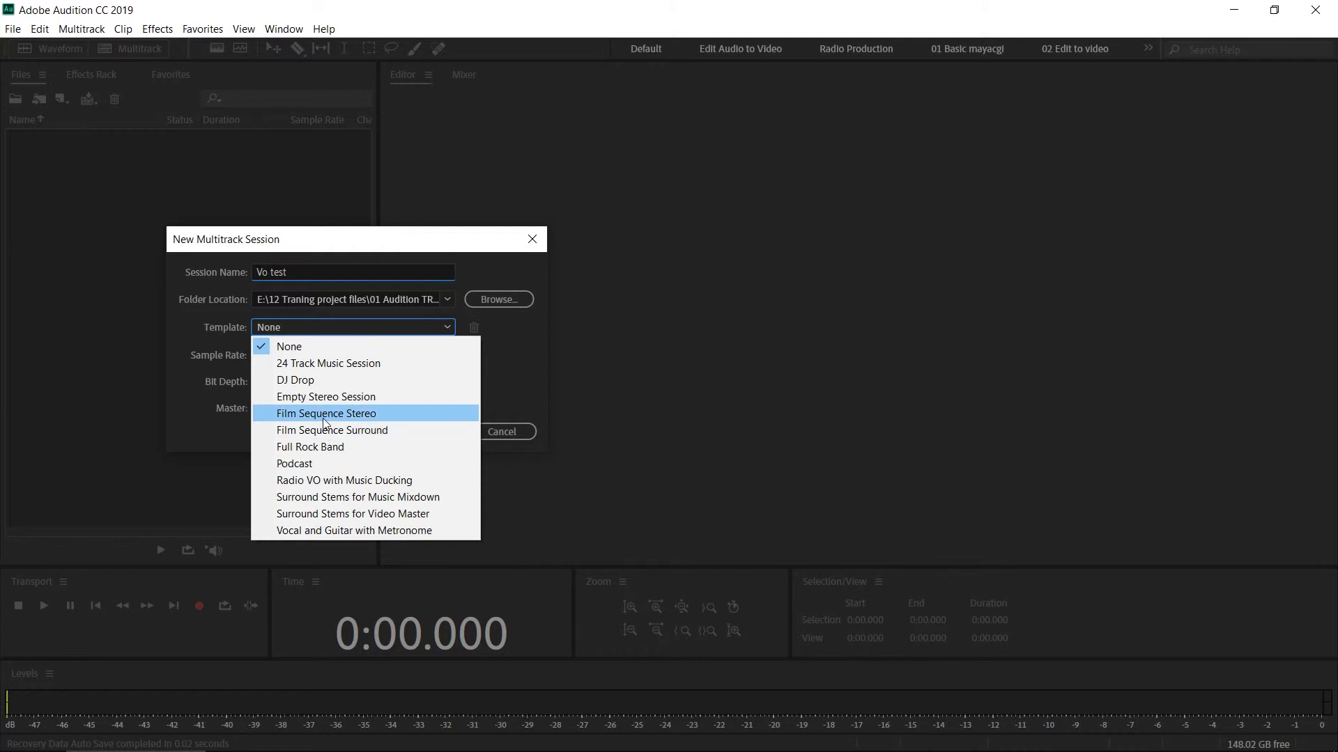
left_click(369, 349)
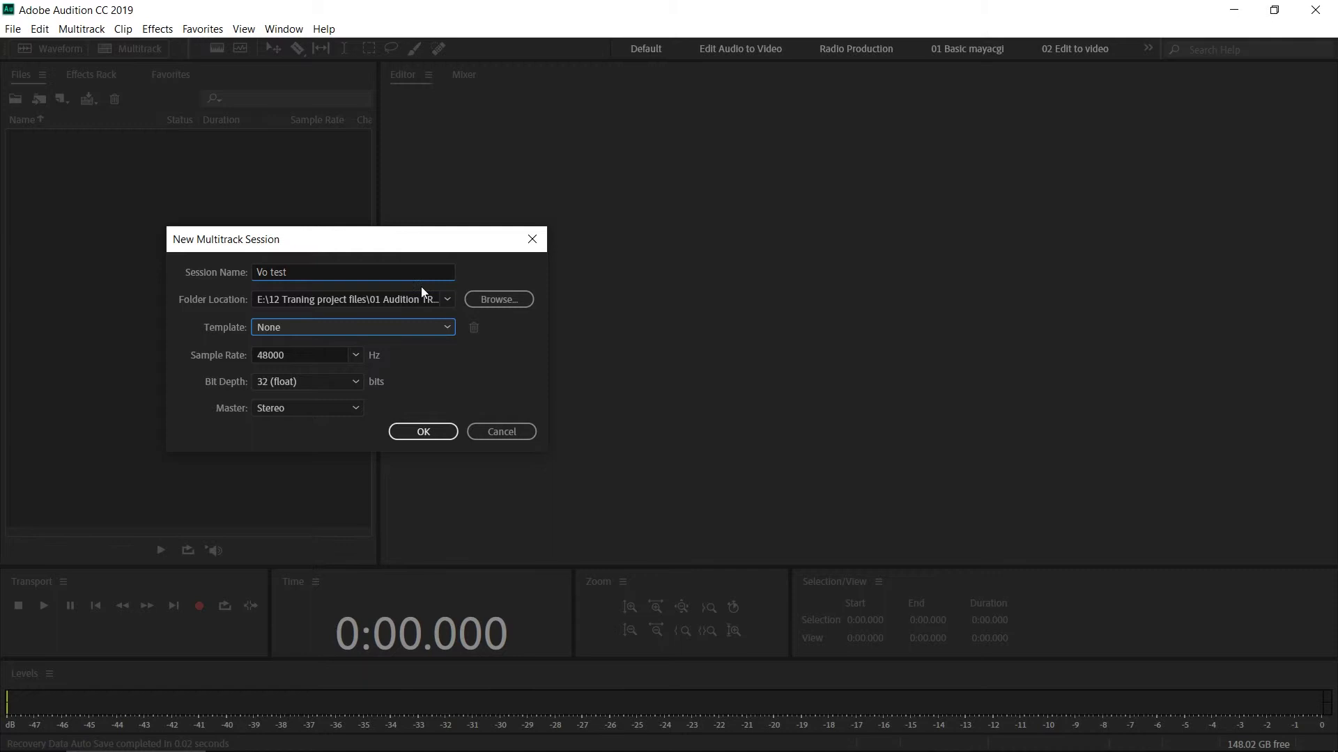
Create the session with template None, 44100 Hz sample rate, 32 (float) bit depth and Stereo master.
left_click_drag(383, 249, 399, 219)
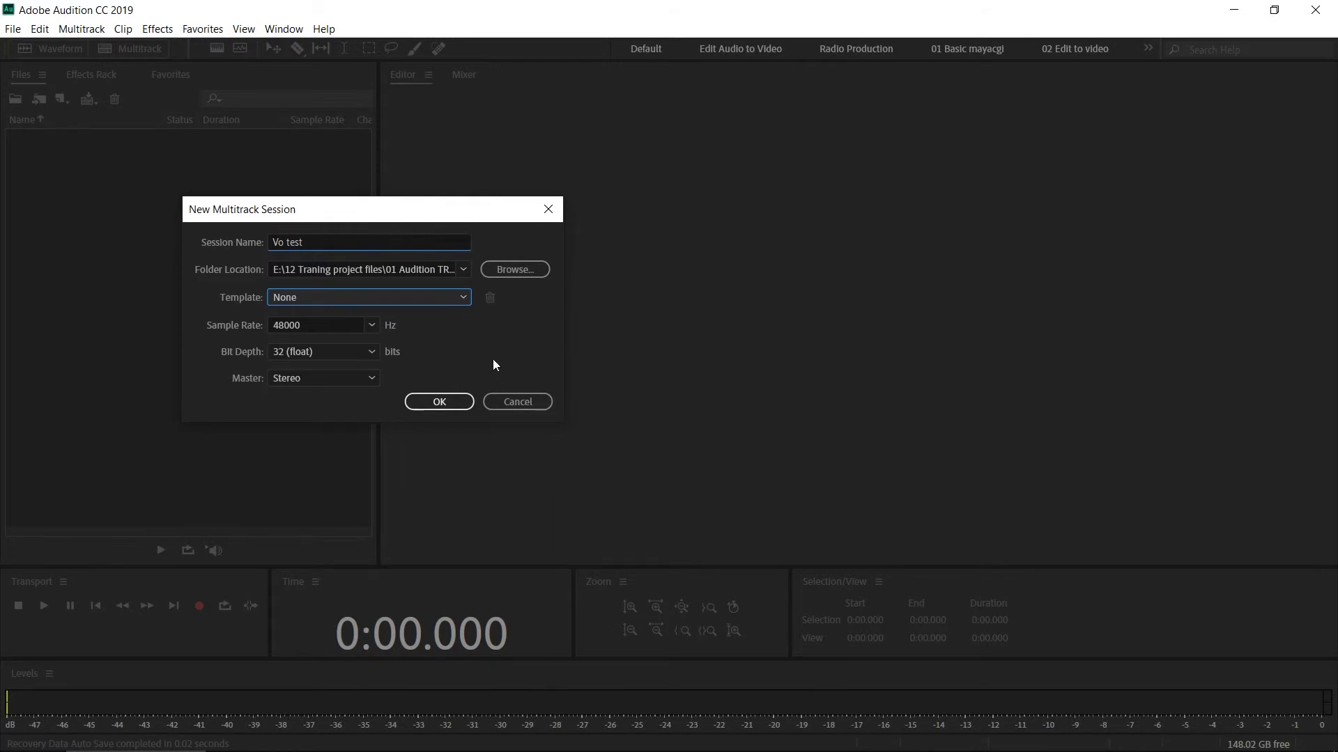
left_click(363, 300)
left_click(276, 324)
left_click_drag(312, 216, 293, 214)
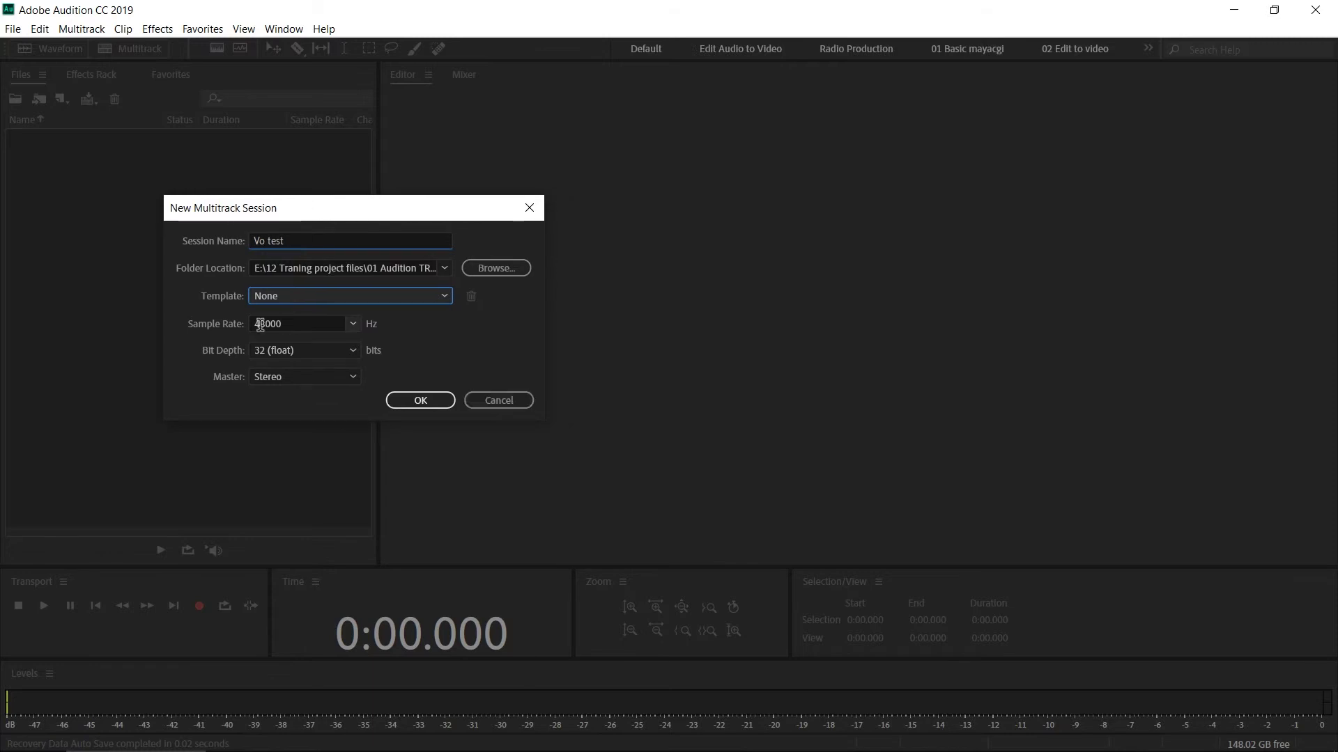
left_click(351, 323)
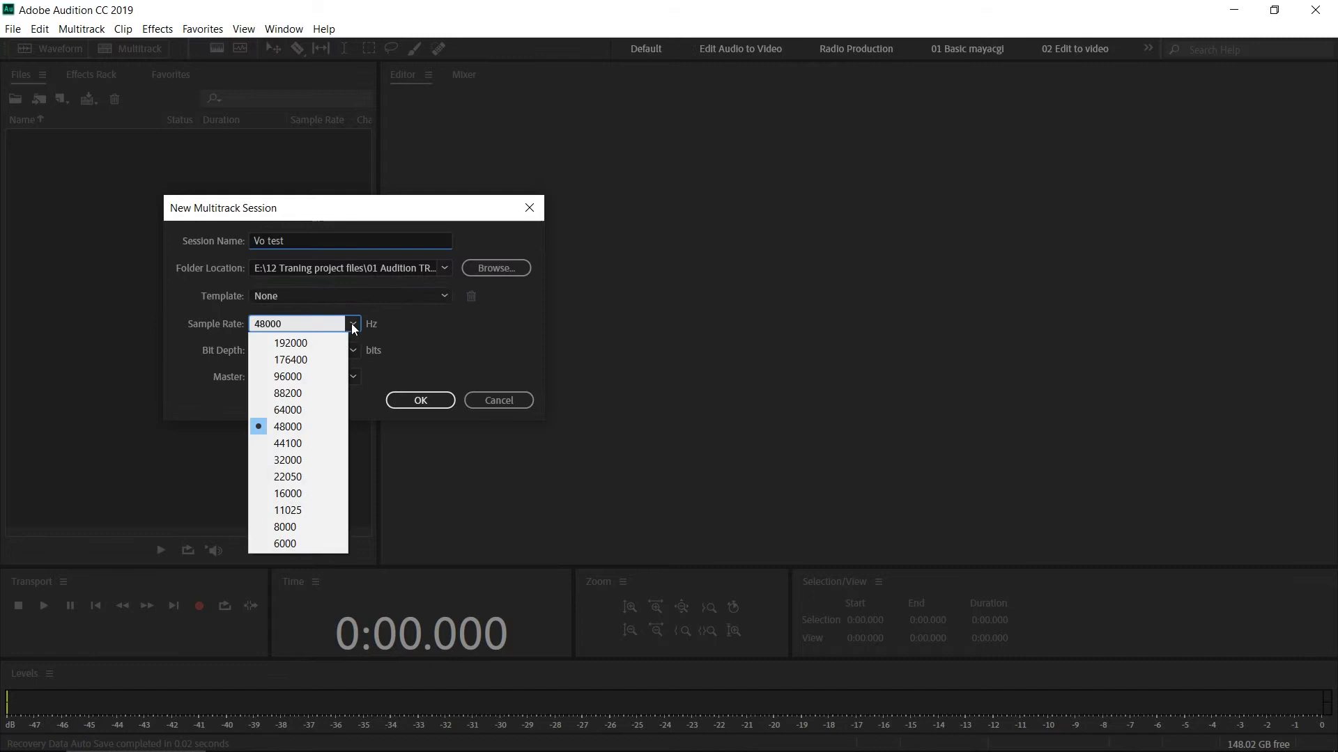
left_click(285, 444)
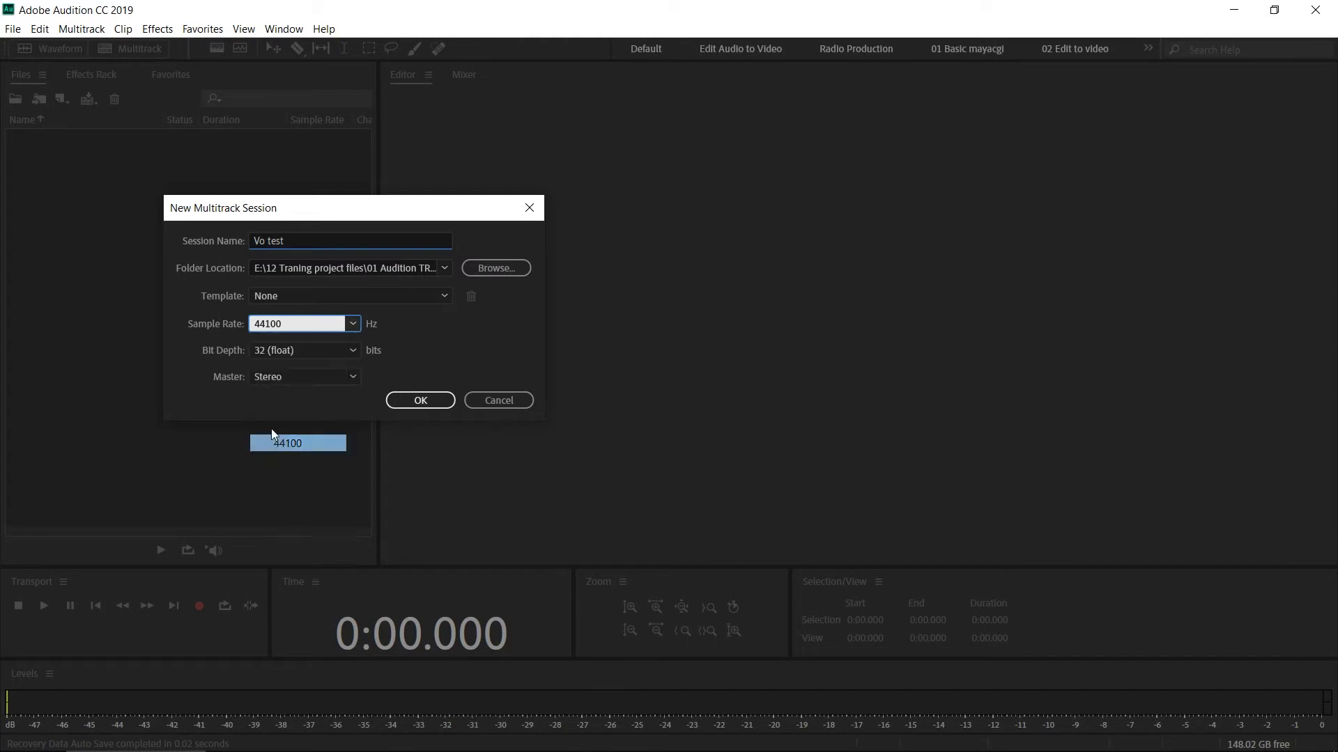
left_click(312, 355)
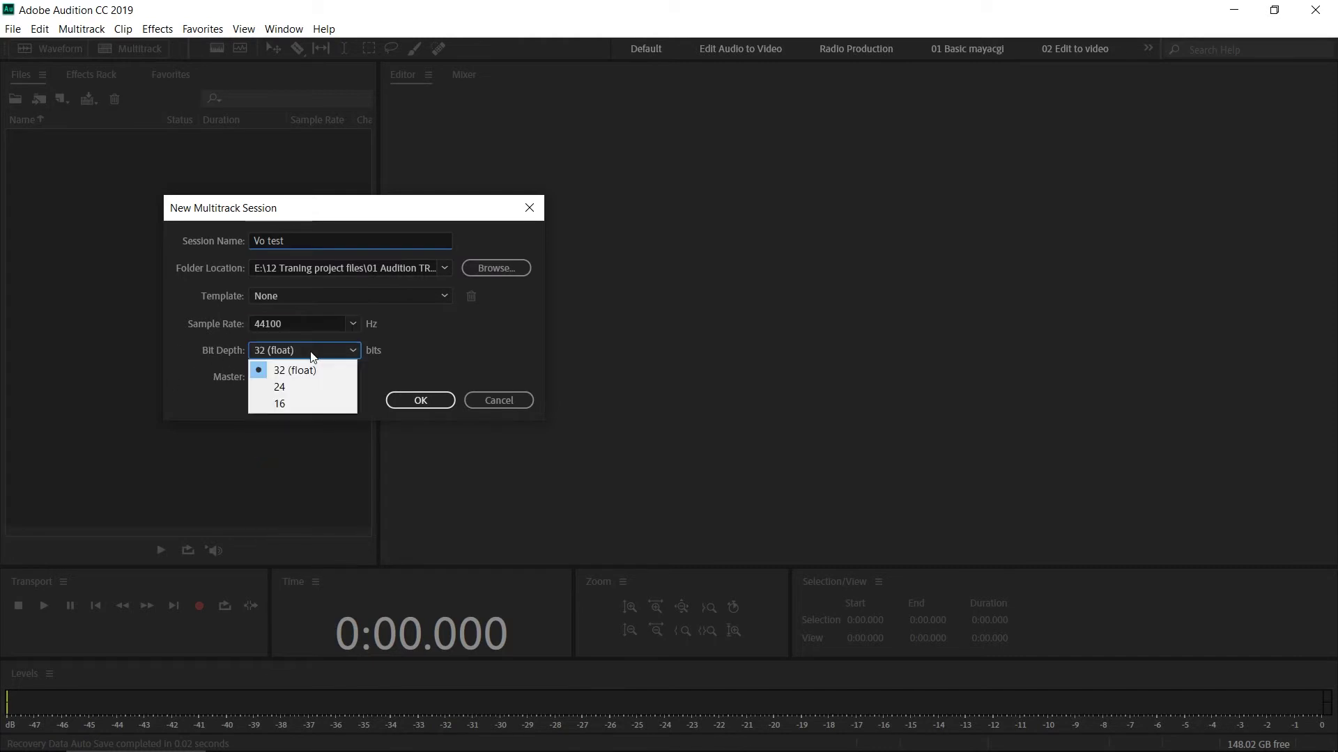
left_click(412, 336)
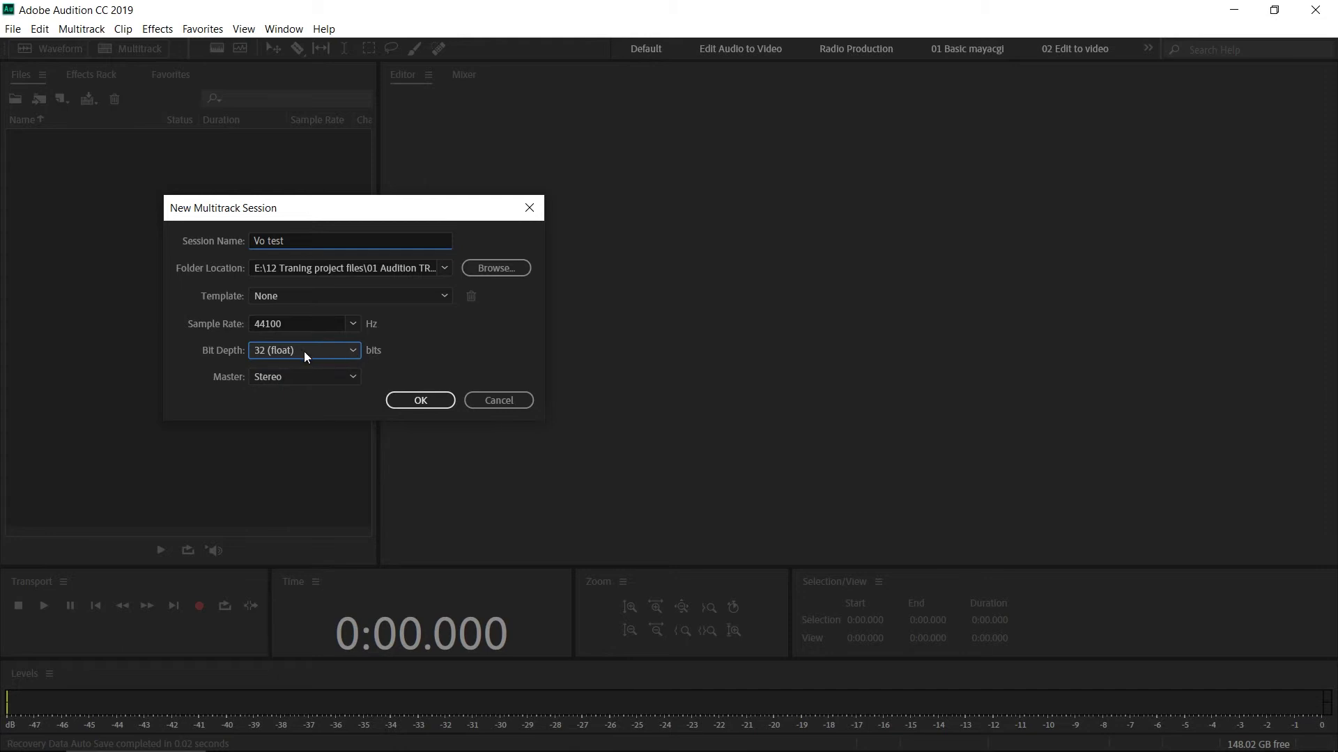
left_click(324, 377)
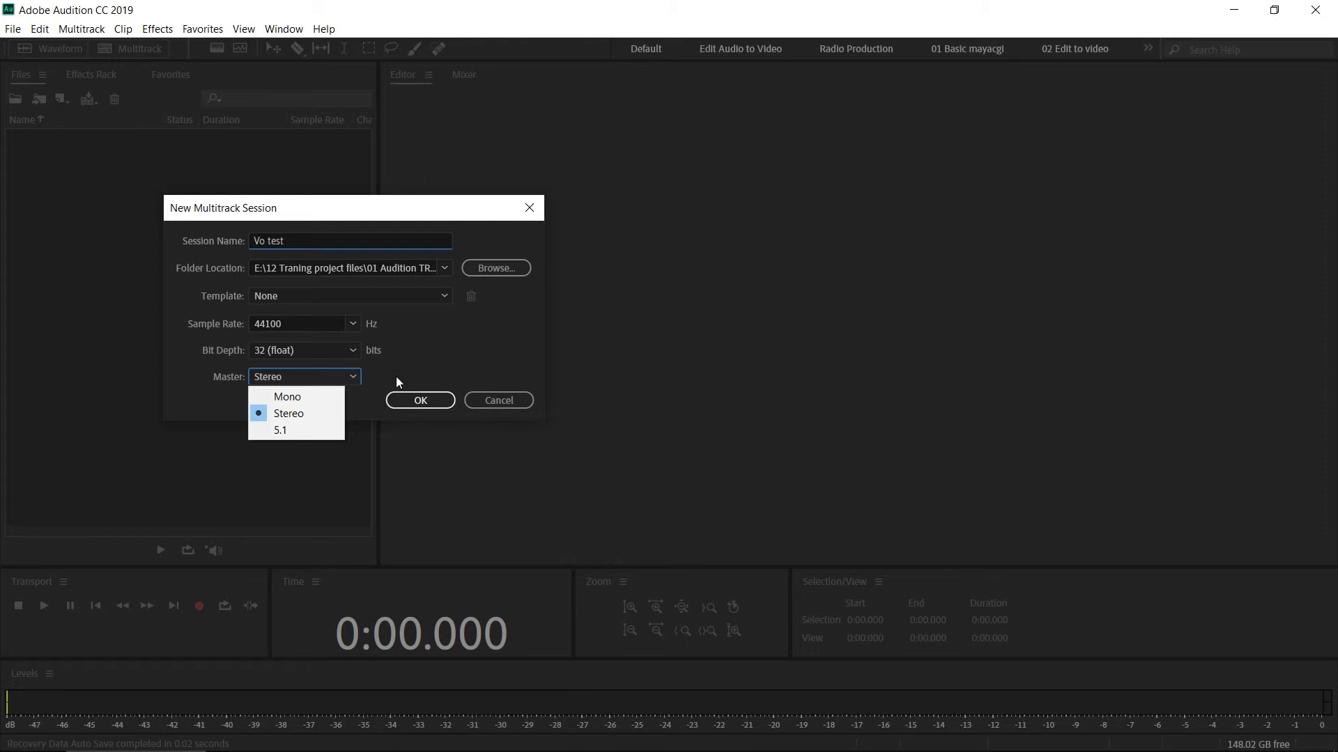
left_click(486, 369)
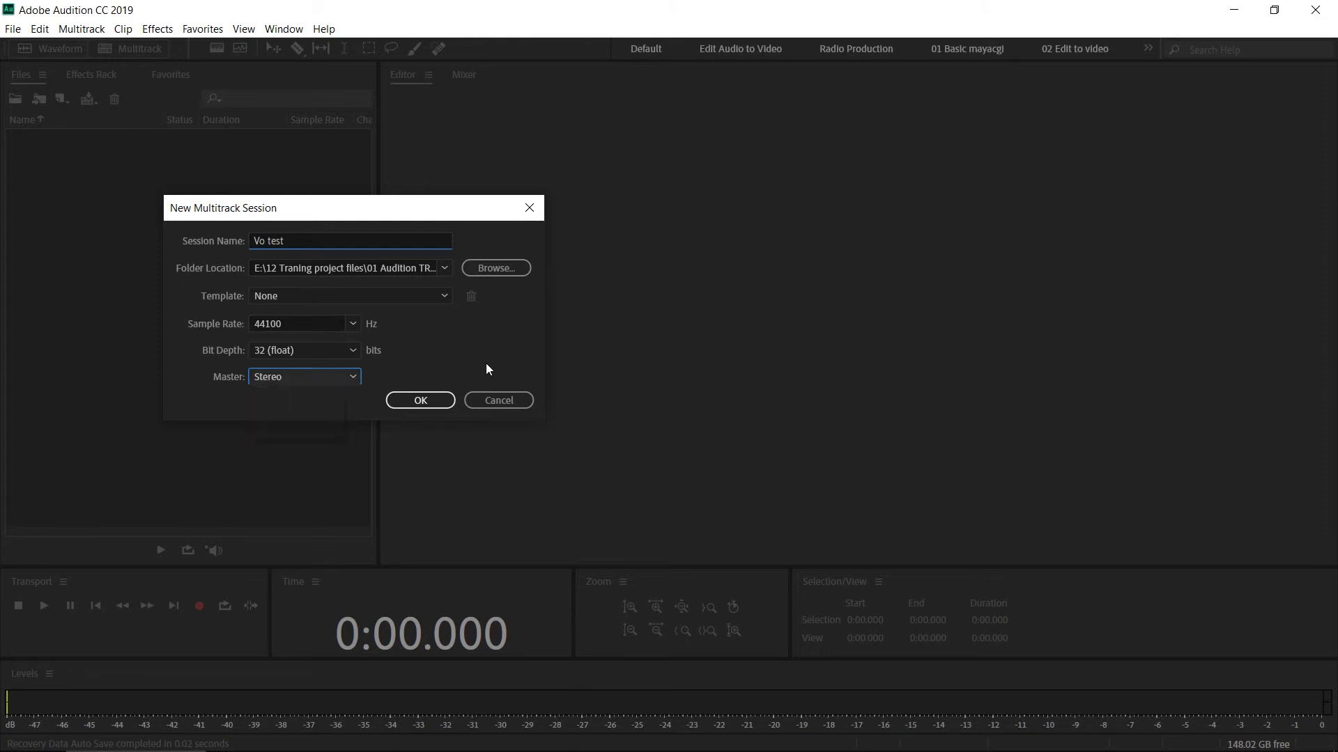
left_click(421, 400)
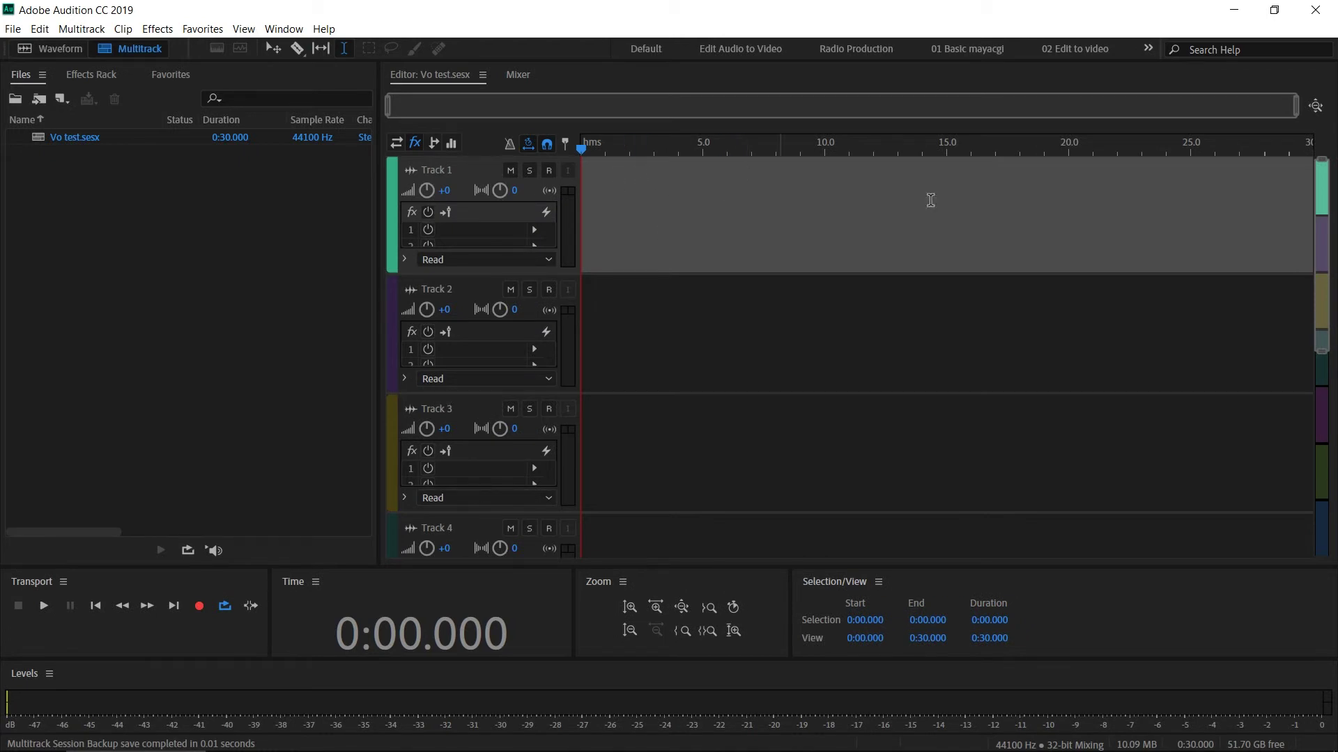
Select Tracks 1–3 and make the Master track taller to reveal its effects.
left_click(615, 223)
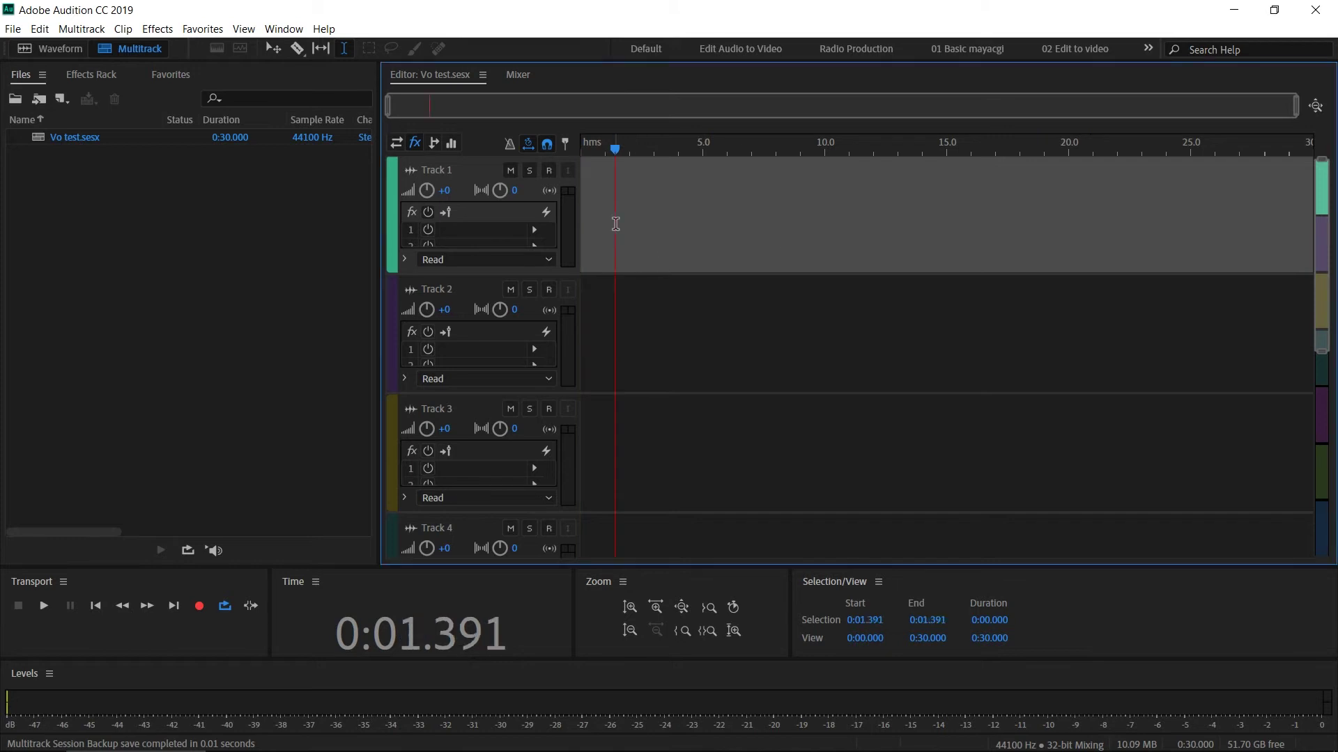
left_click(387, 343)
left_click(390, 432)
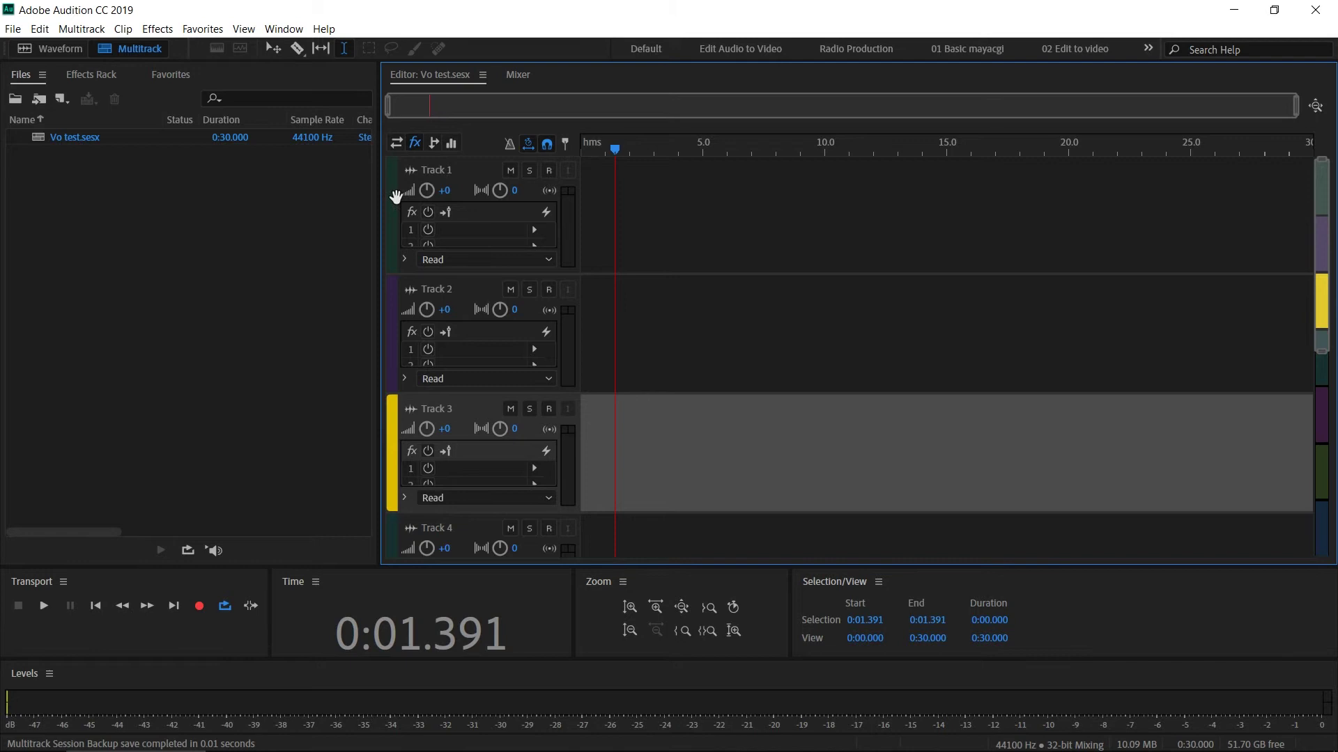
scroll(521, 436, "down", 2)
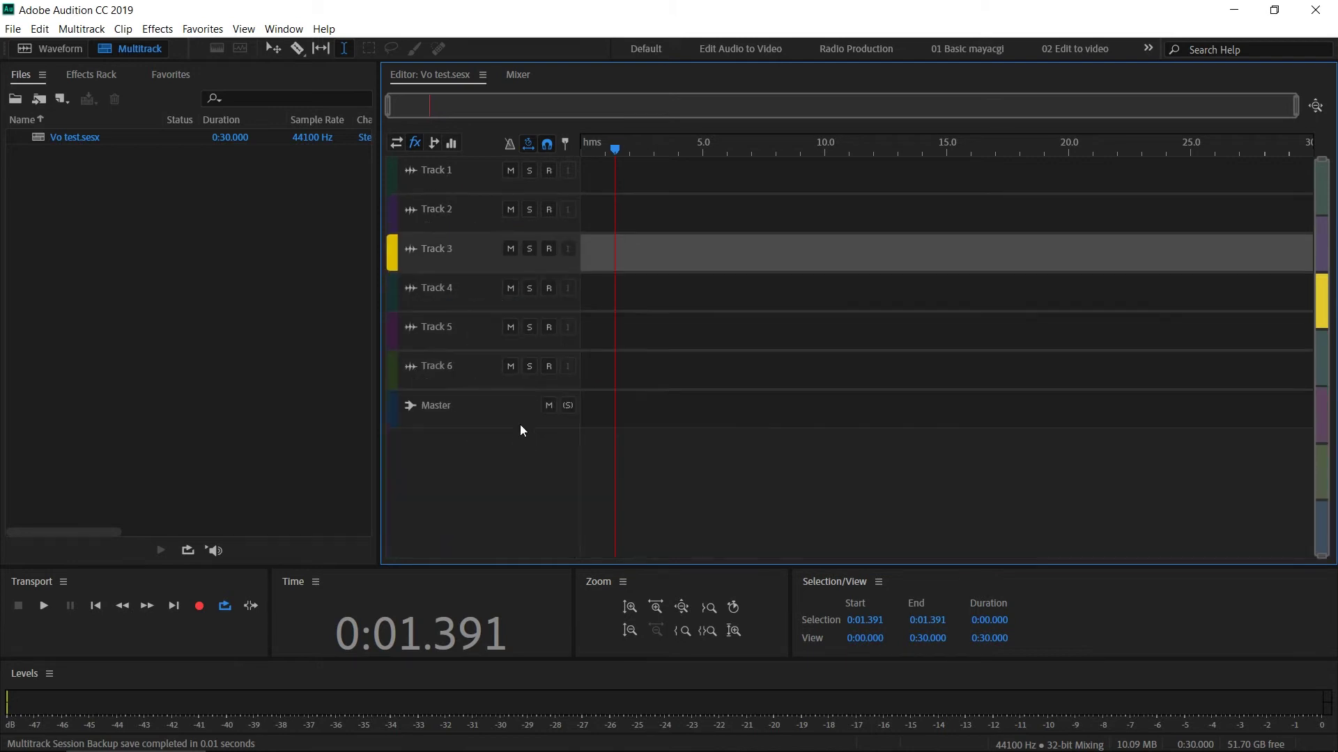
scroll(526, 404, "up", 2)
left_click(474, 485)
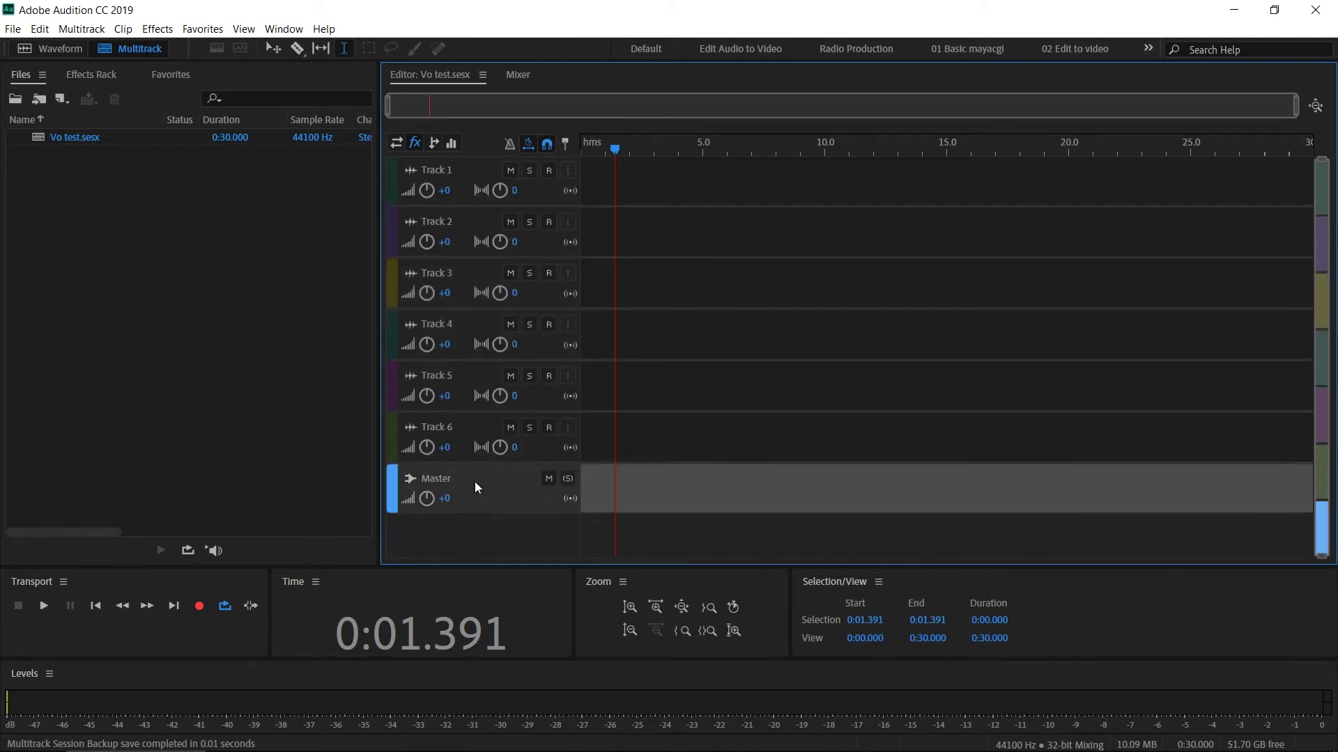
left_click_drag(479, 514, 480, 552)
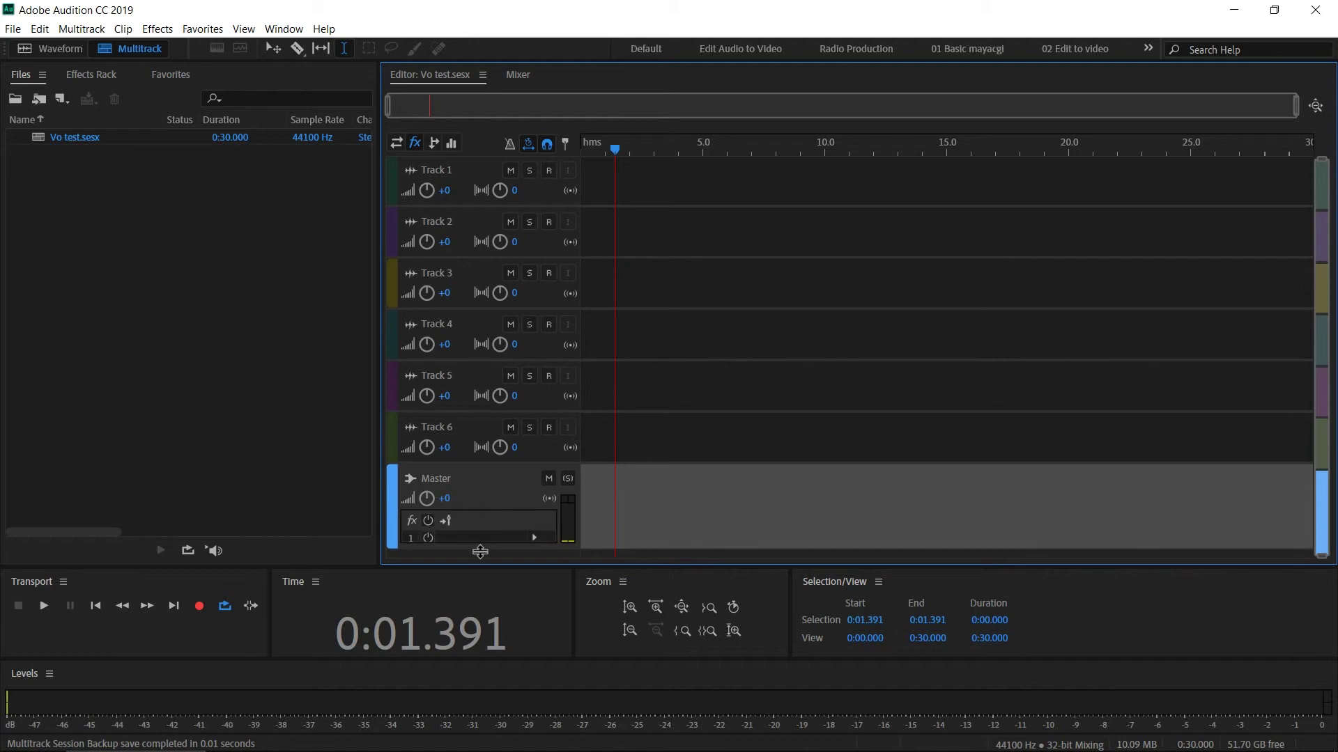
Zoom the timeline in around 0:09.667 and enlarge all track heights to show effect racks.
left_click(816, 240)
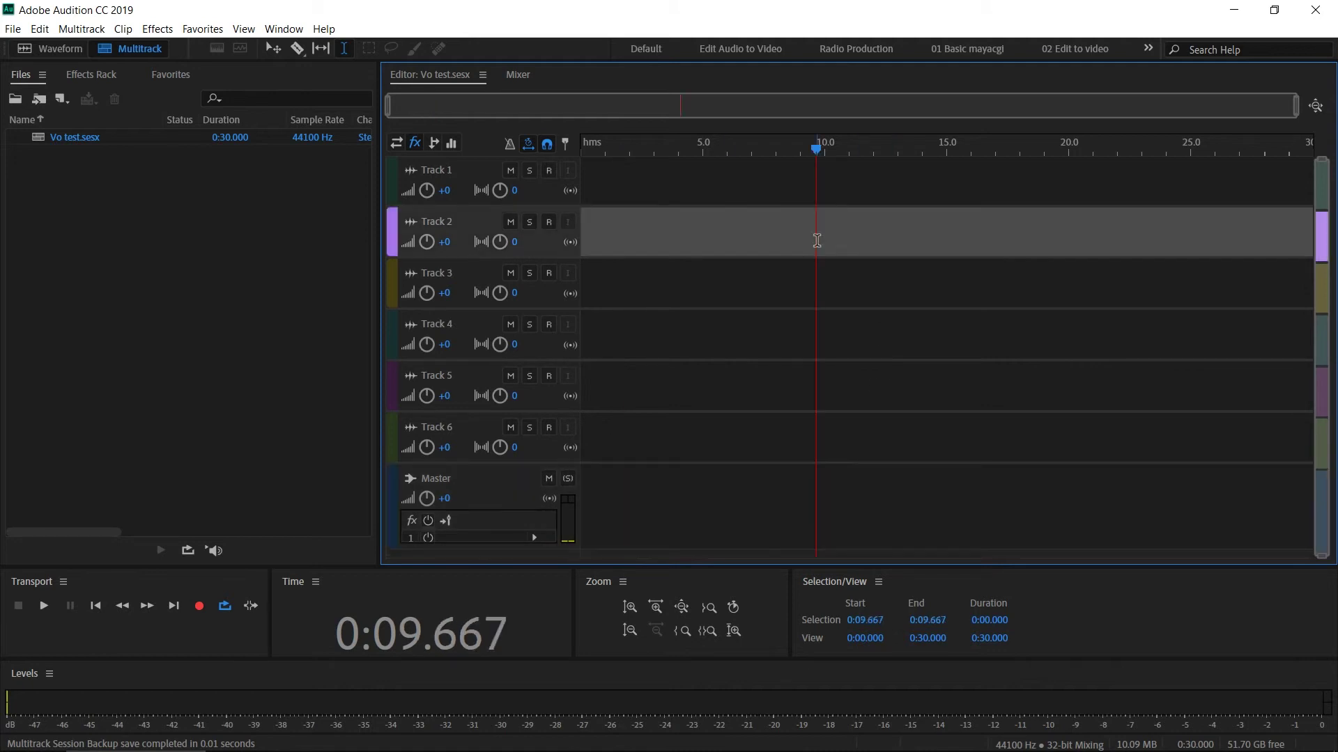
key("equal")
key("minus")
key("equal")
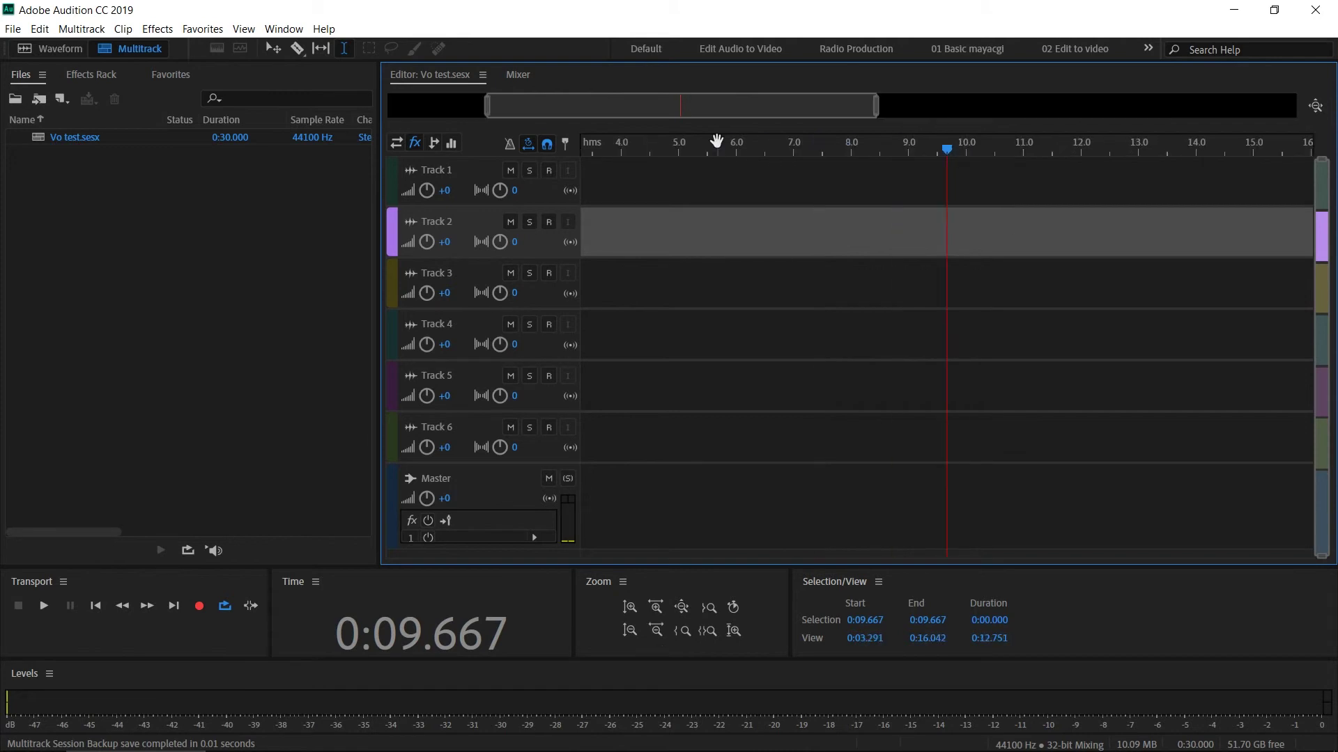
left_click_drag(716, 141, 685, 142)
key("alt+equal")
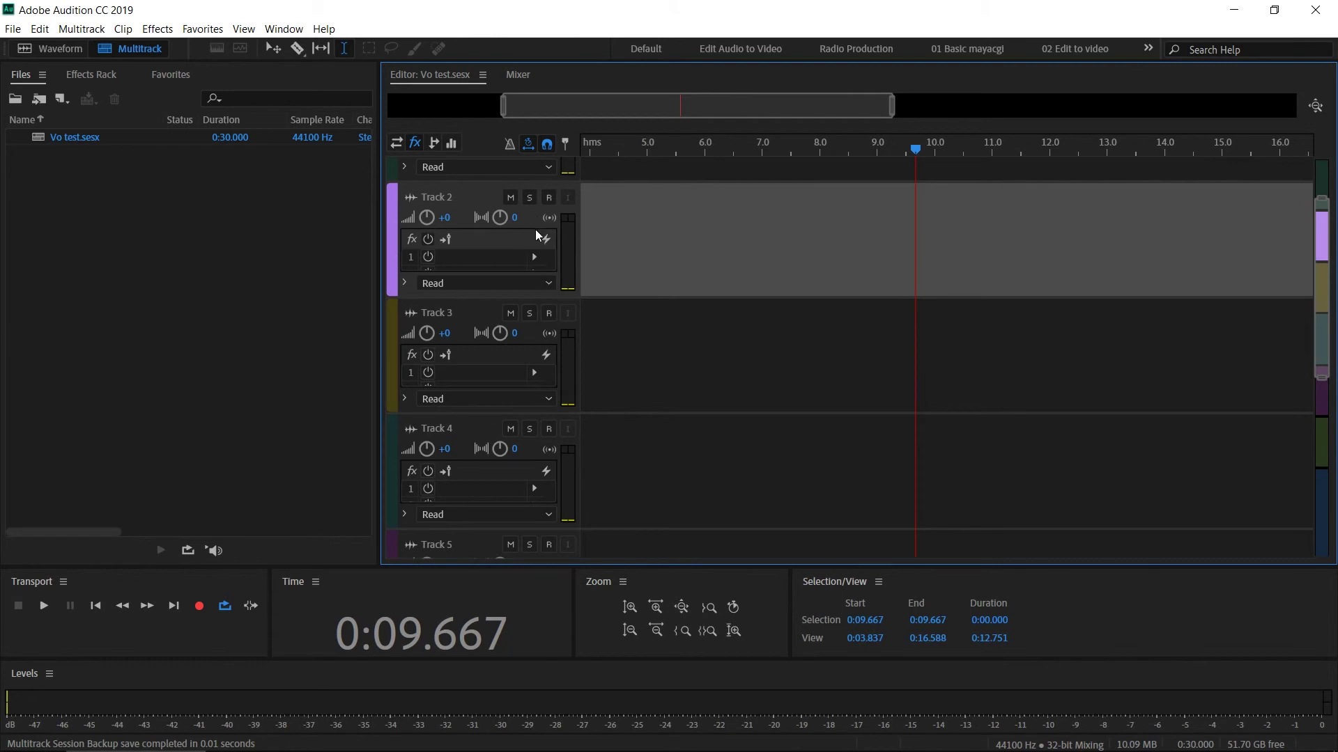
left_click_drag(1321, 347, 1321, 292)
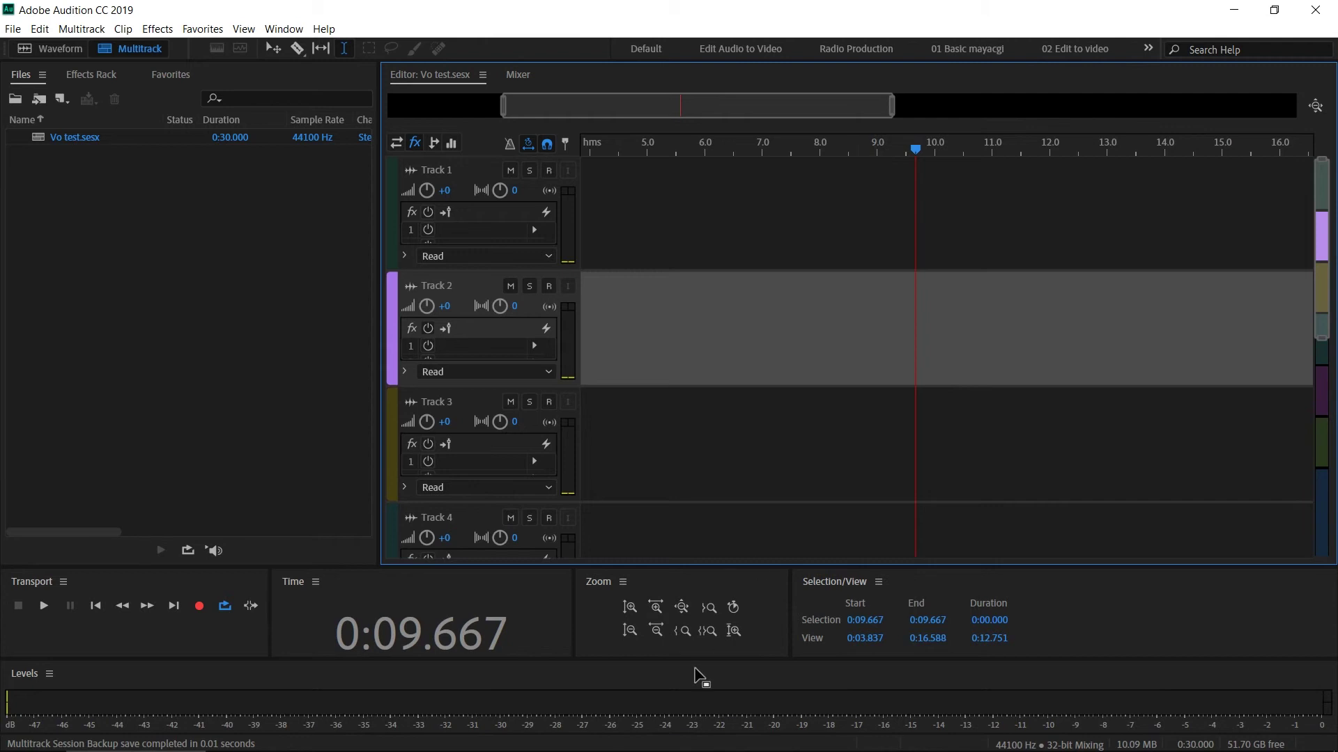
Scroll the overview back to the left and return the playhead to the session start.
left_click_drag(781, 112, 537, 110)
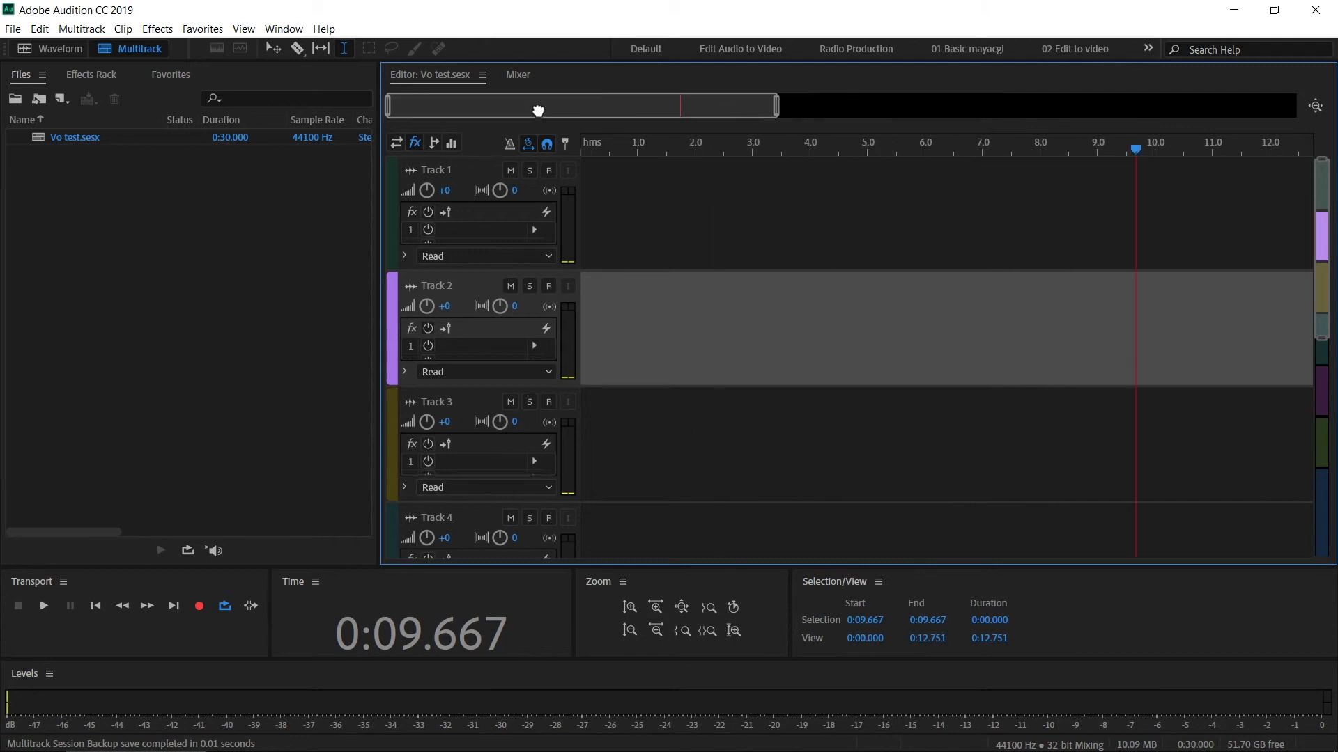
left_click(662, 155)
key("Home")
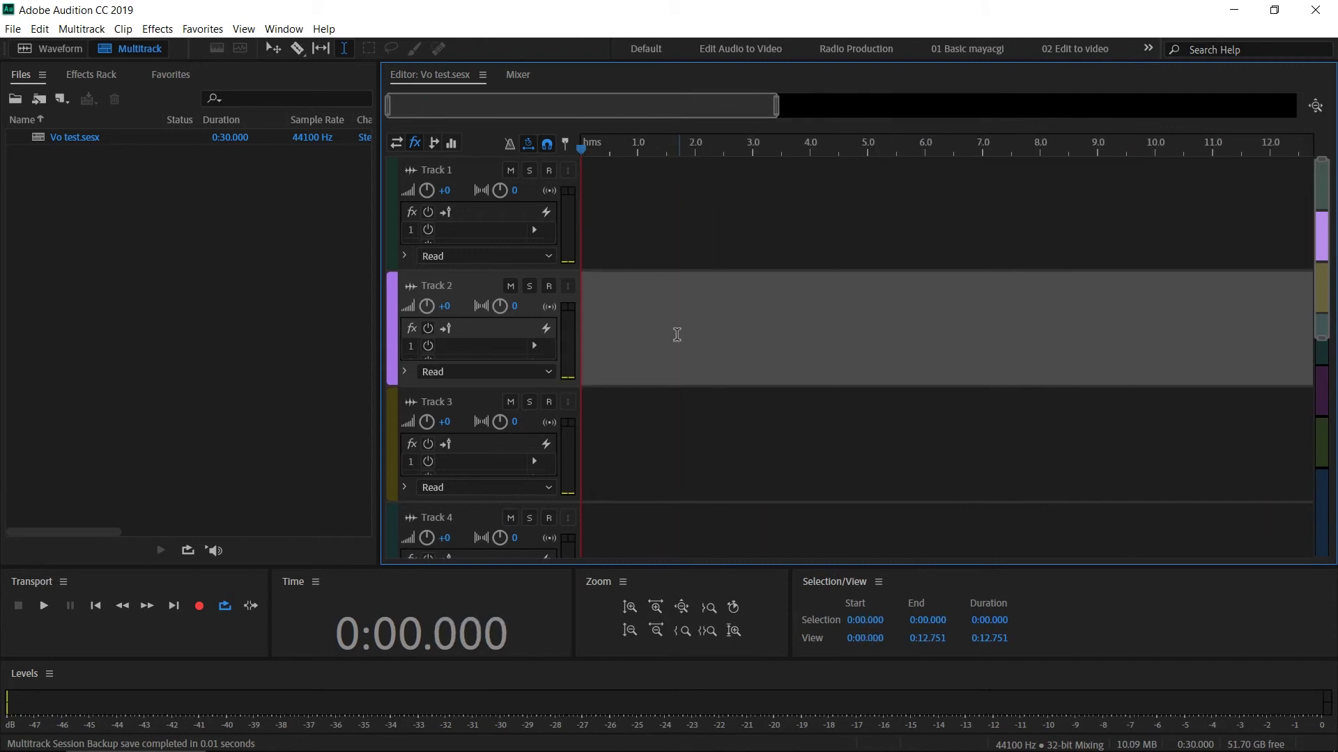
With the playhead at zero, arm Track 1 for recording and show its Effects Rack.
left_click(621, 218)
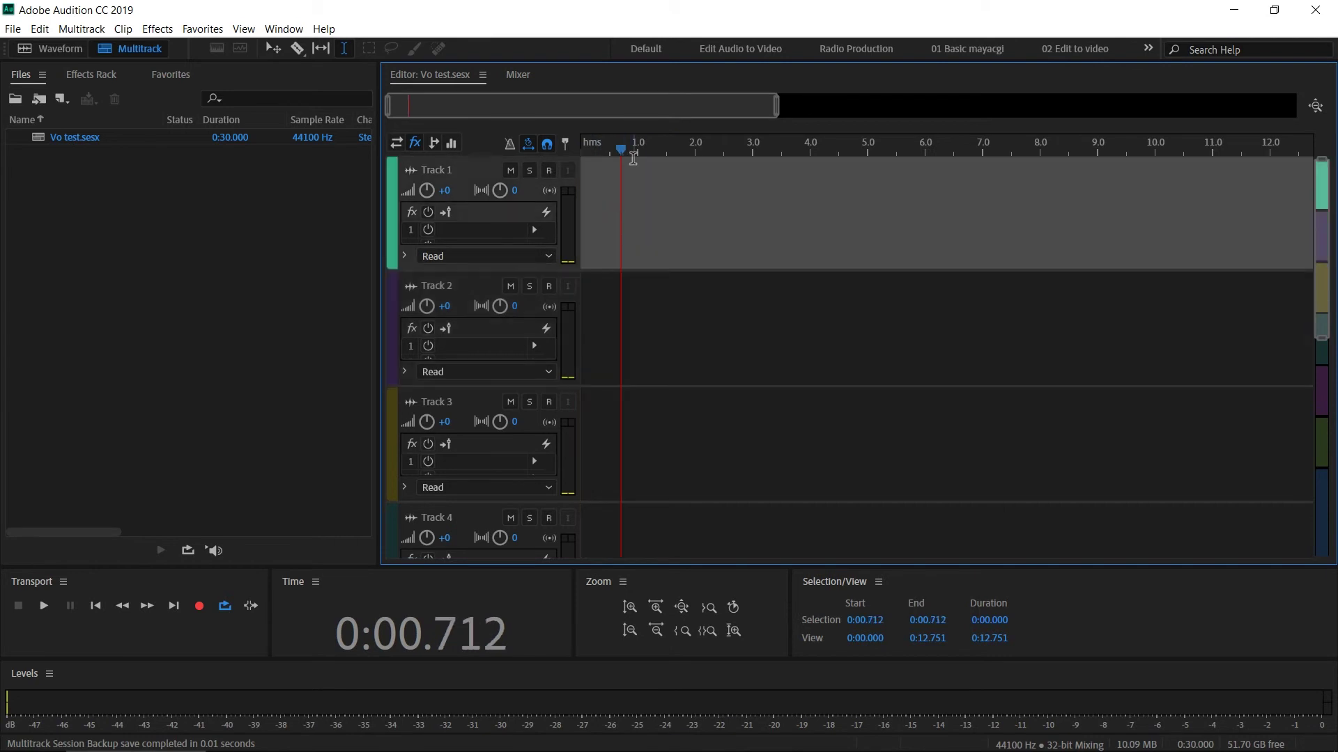
left_click_drag(621, 148, 568, 165)
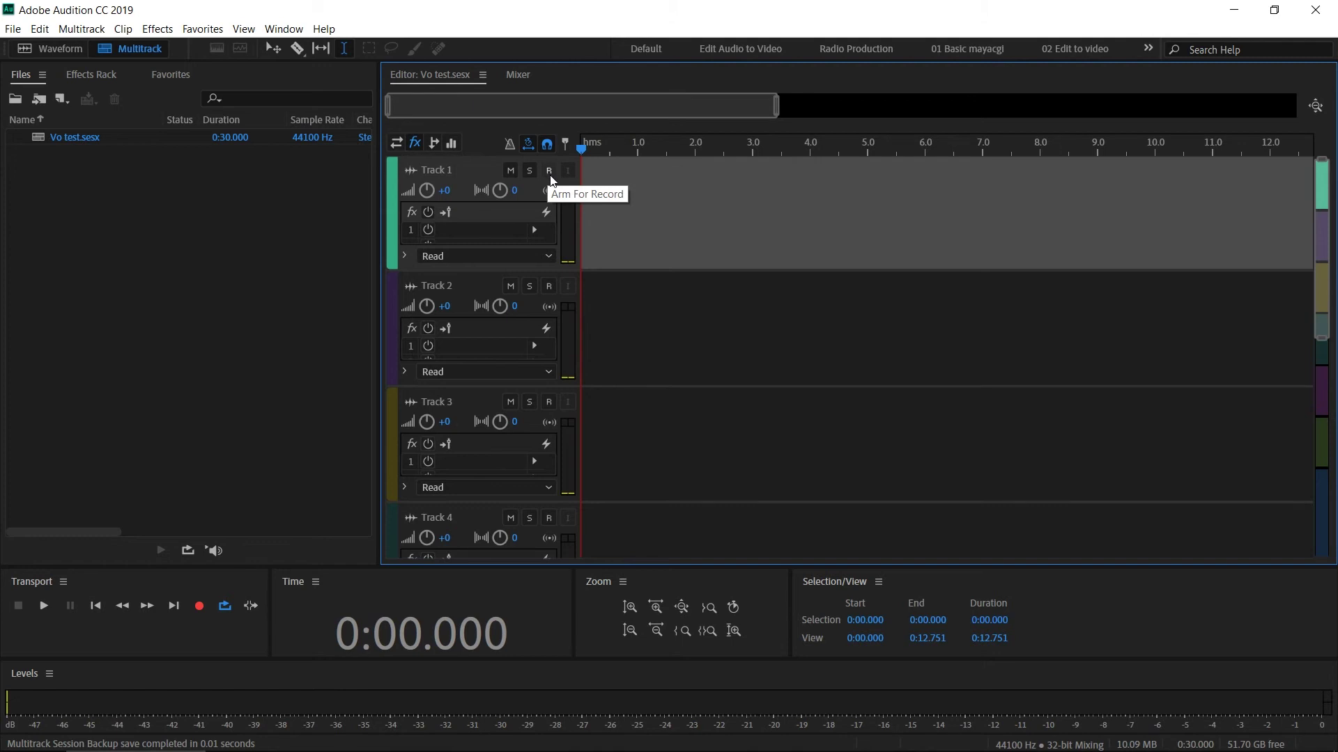
left_click(550, 176)
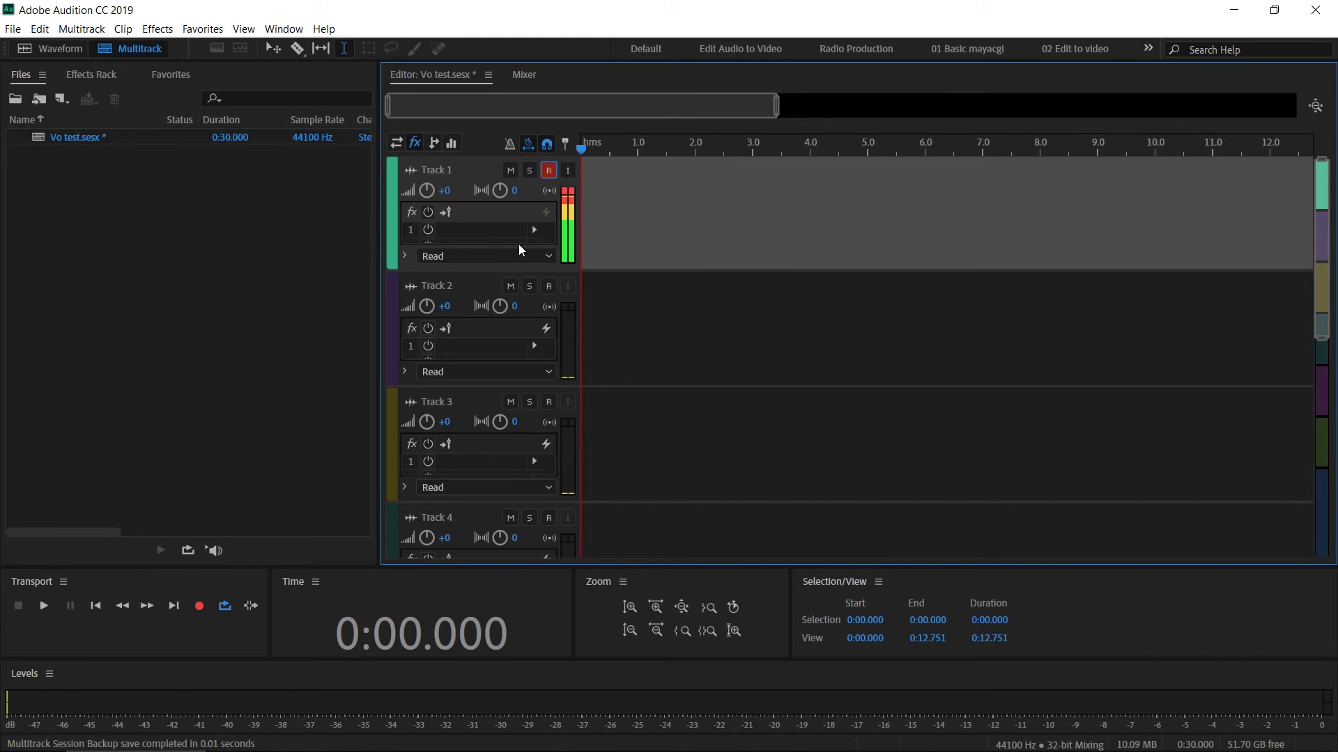
left_click(95, 77)
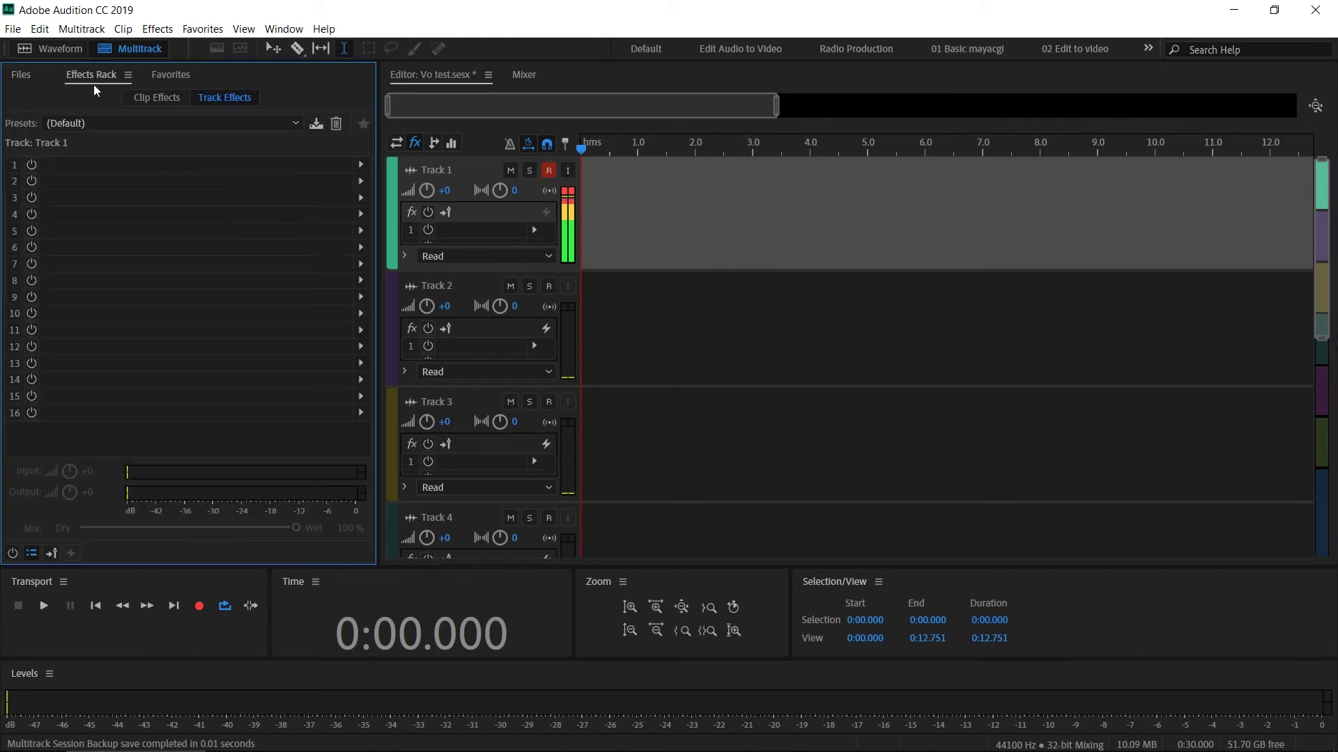
Add Amplitude and Compression > Dynamics to Track 1's effects slot 1, then close its settings.
left_click(360, 165)
mouse_move(432, 228)
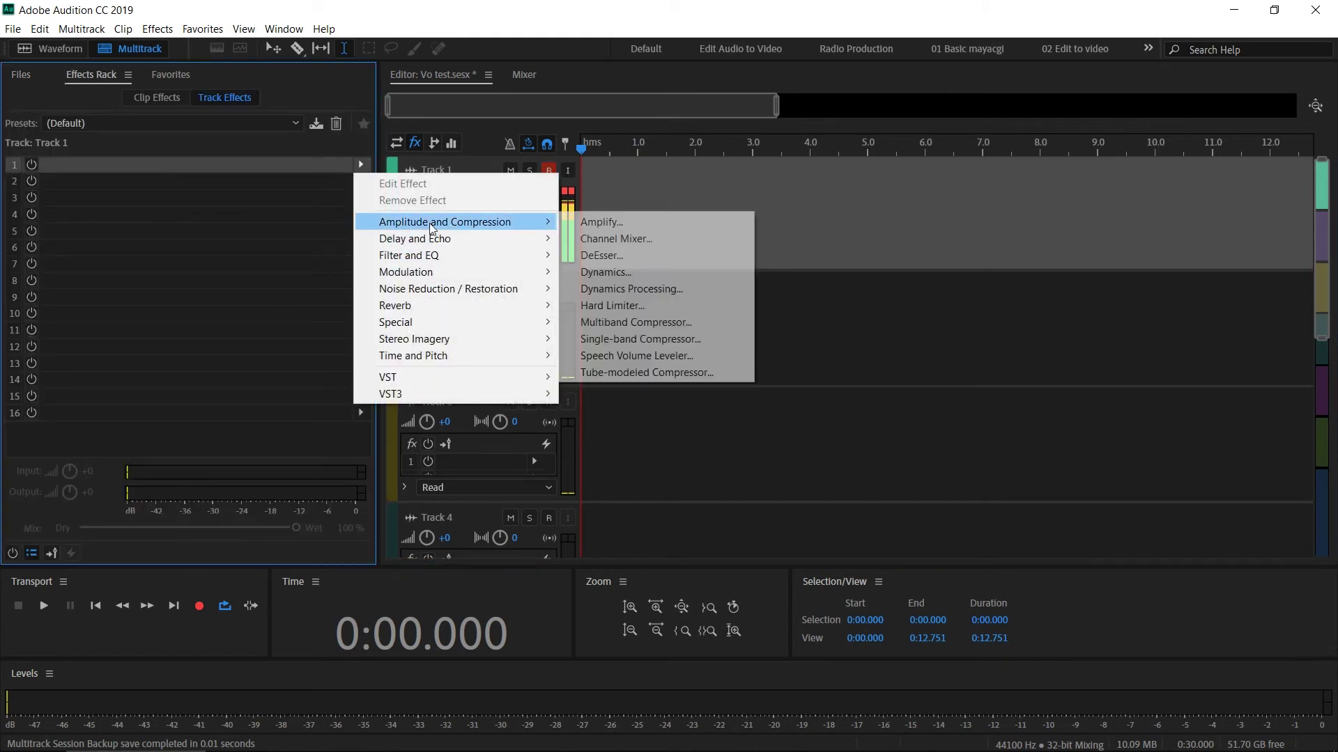
left_click(623, 273)
left_click(878, 163)
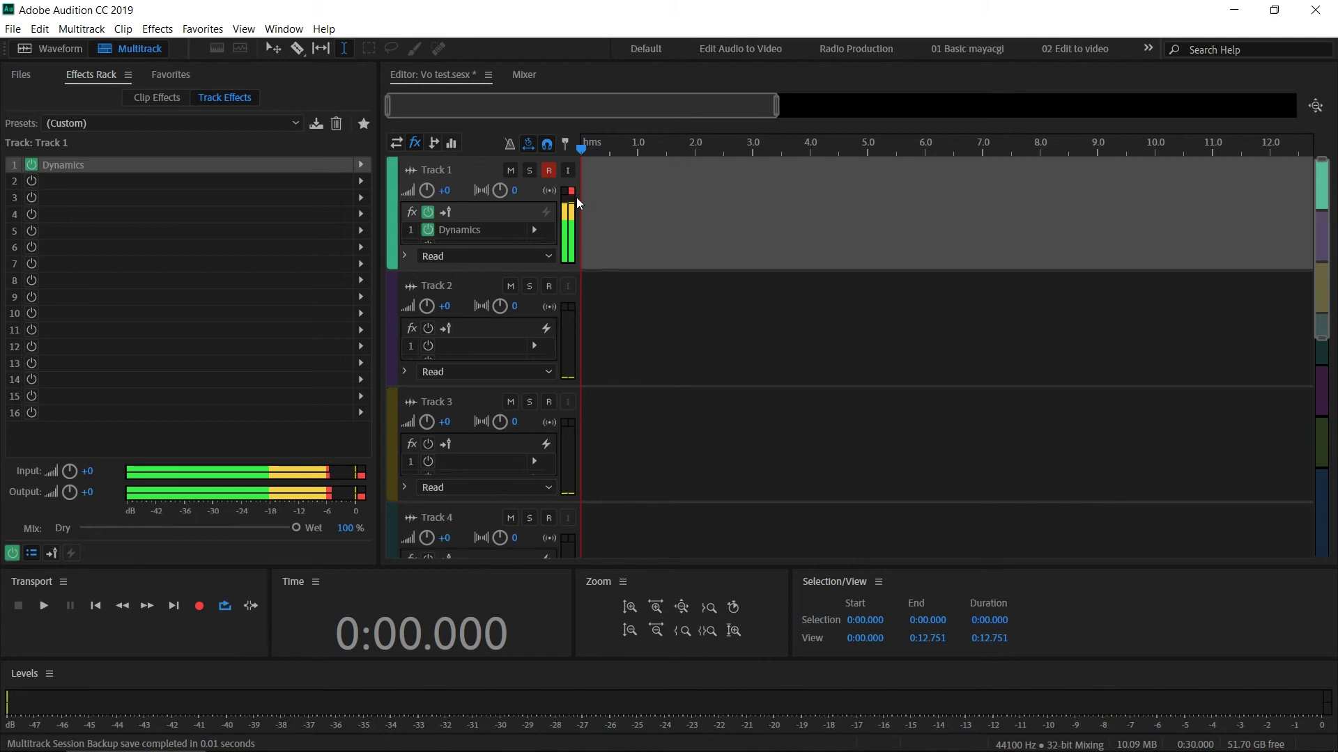
Toggle Track 1's input monitoring on and off several times.
left_click(568, 170)
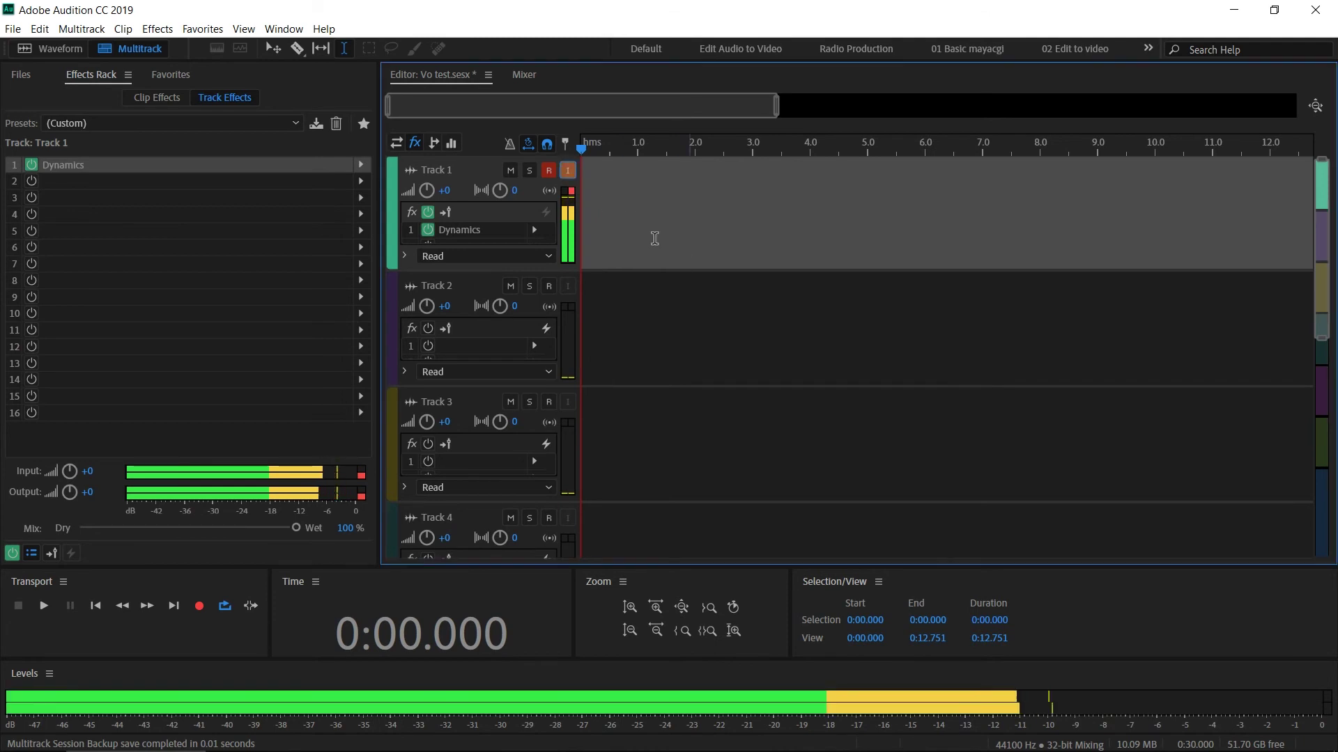
left_click(568, 170)
left_click(569, 173)
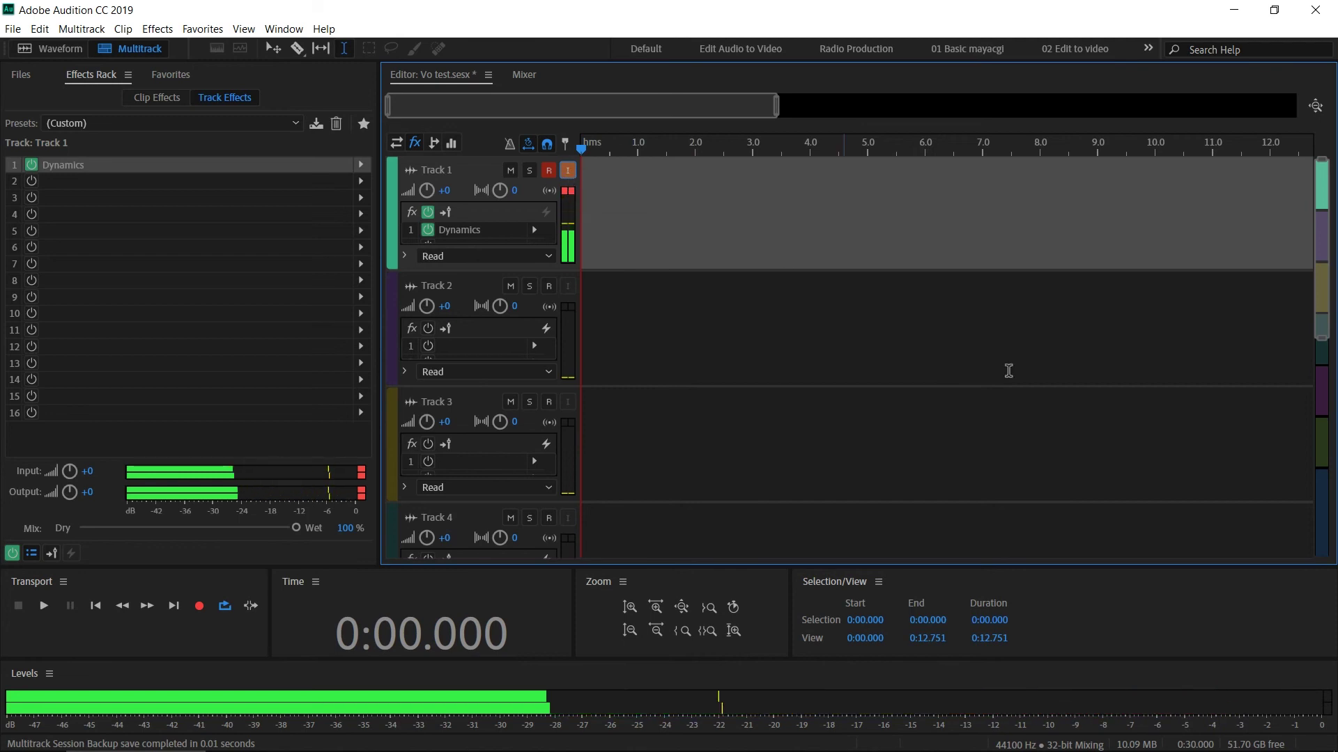
left_click(573, 178)
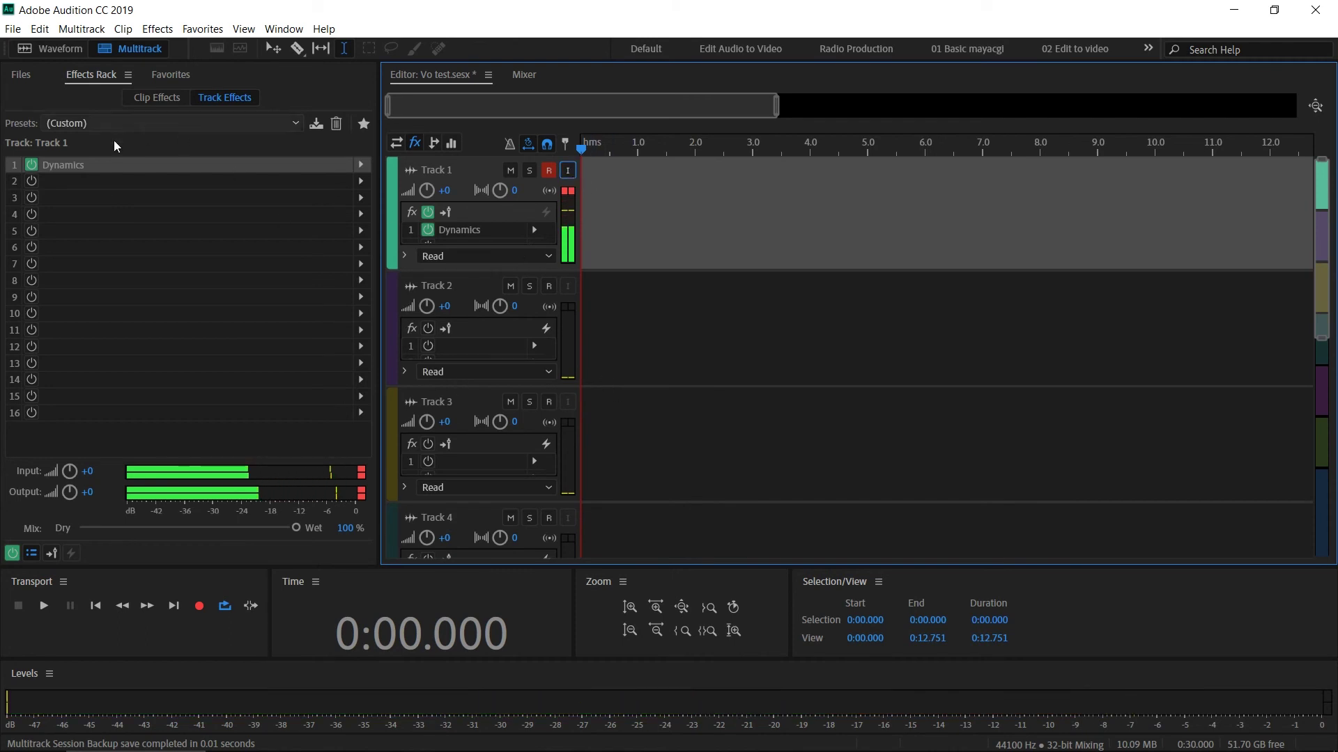
Delete the Dynamics effect from Track 1 and return to the Files panel.
left_click(80, 164)
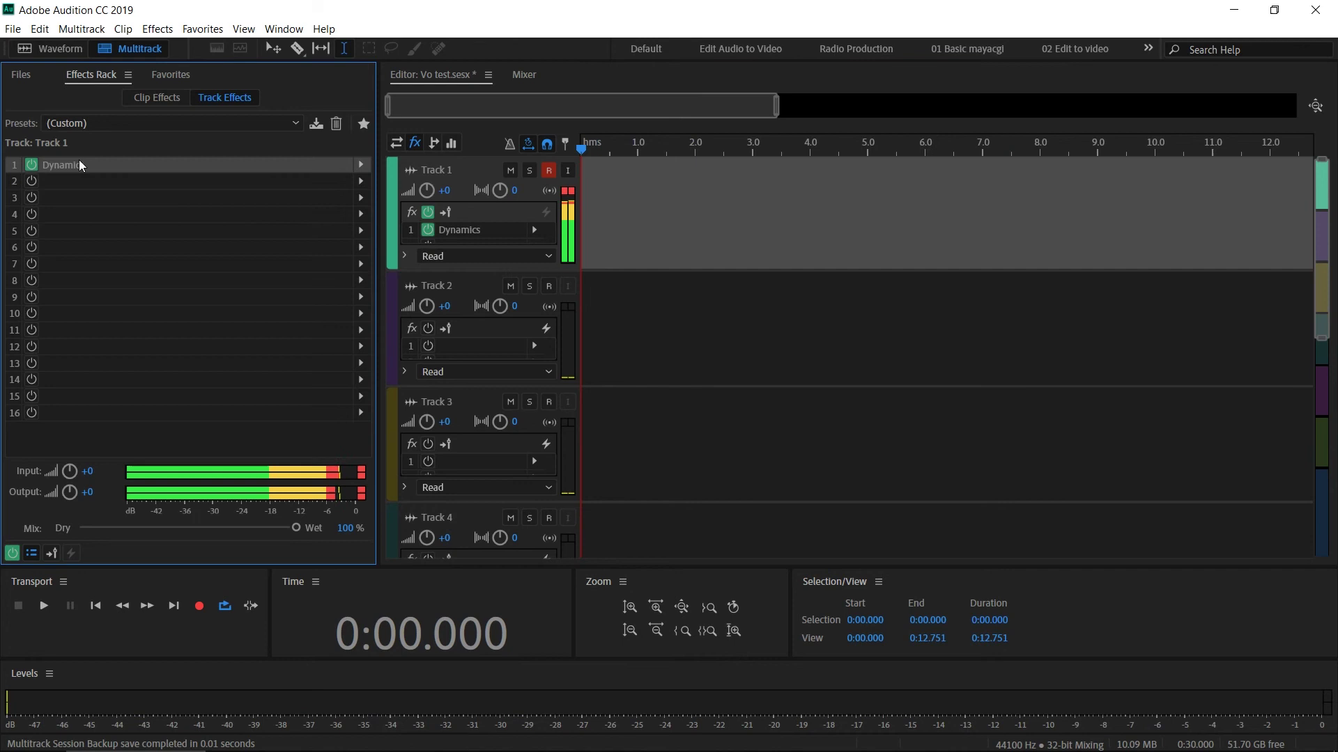
key("Delete")
left_click(28, 76)
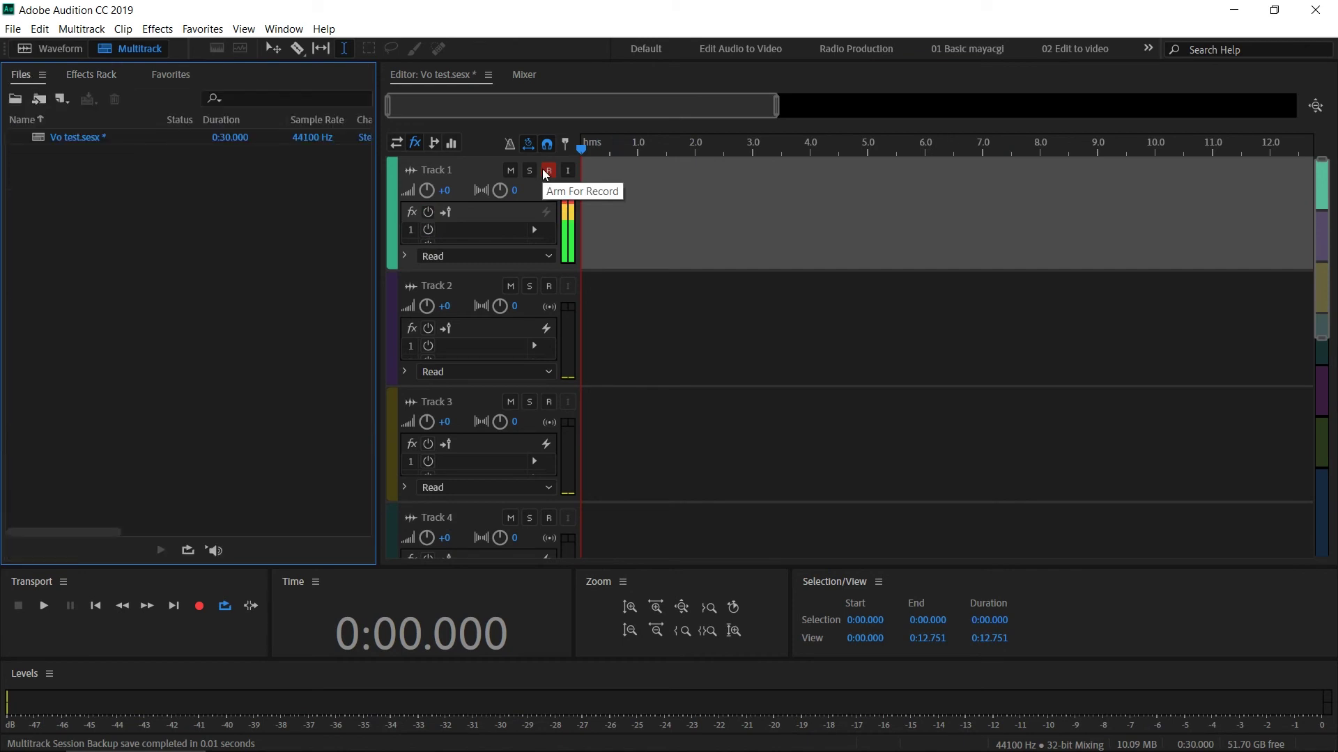
Record an 8.5-second voice clip onto Track 1 and return the playhead to the start.
left_click(199, 606)
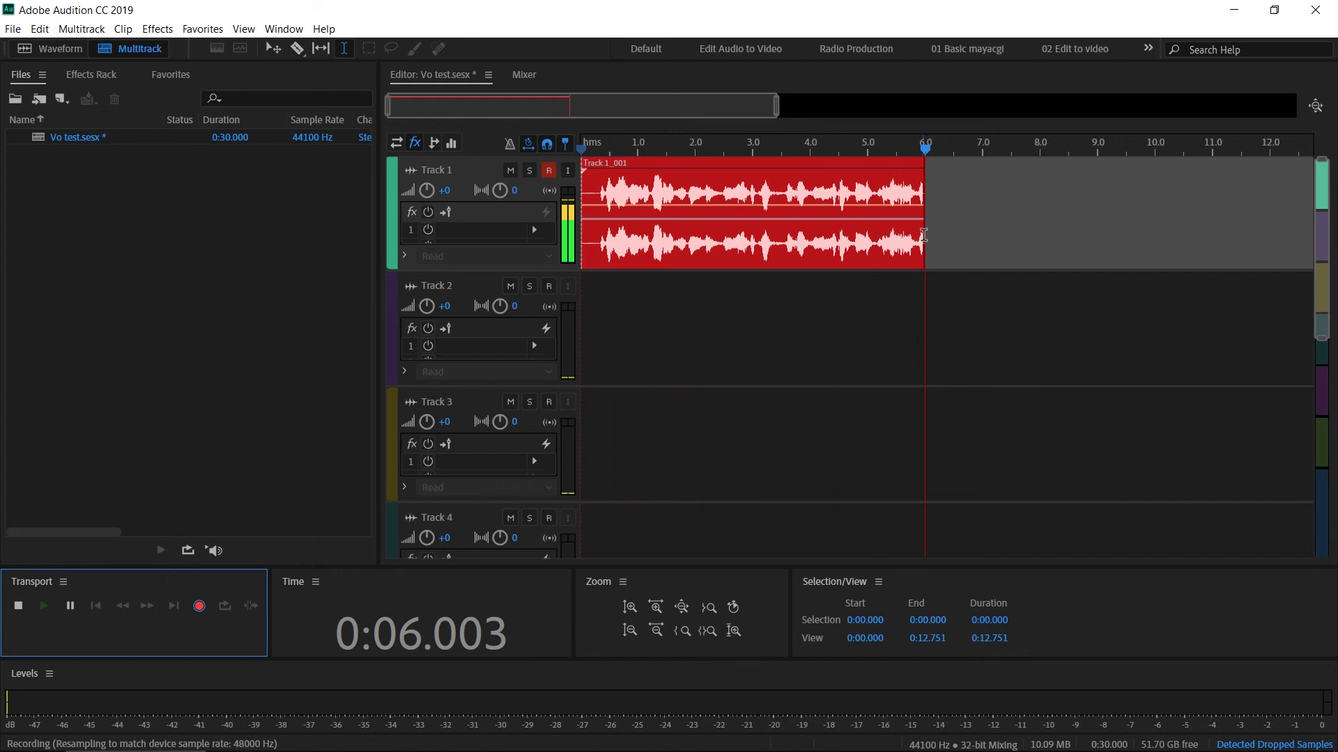
key("space")
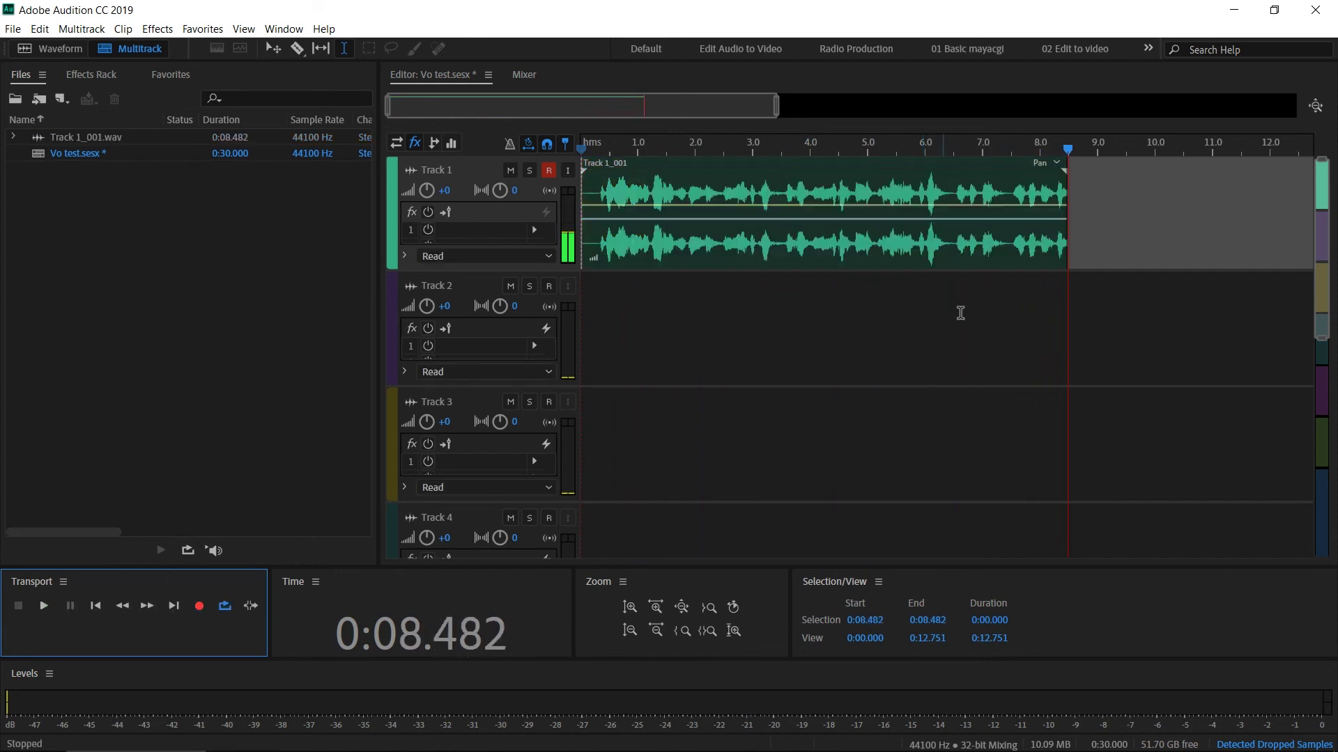
left_click(767, 145)
key("Home")
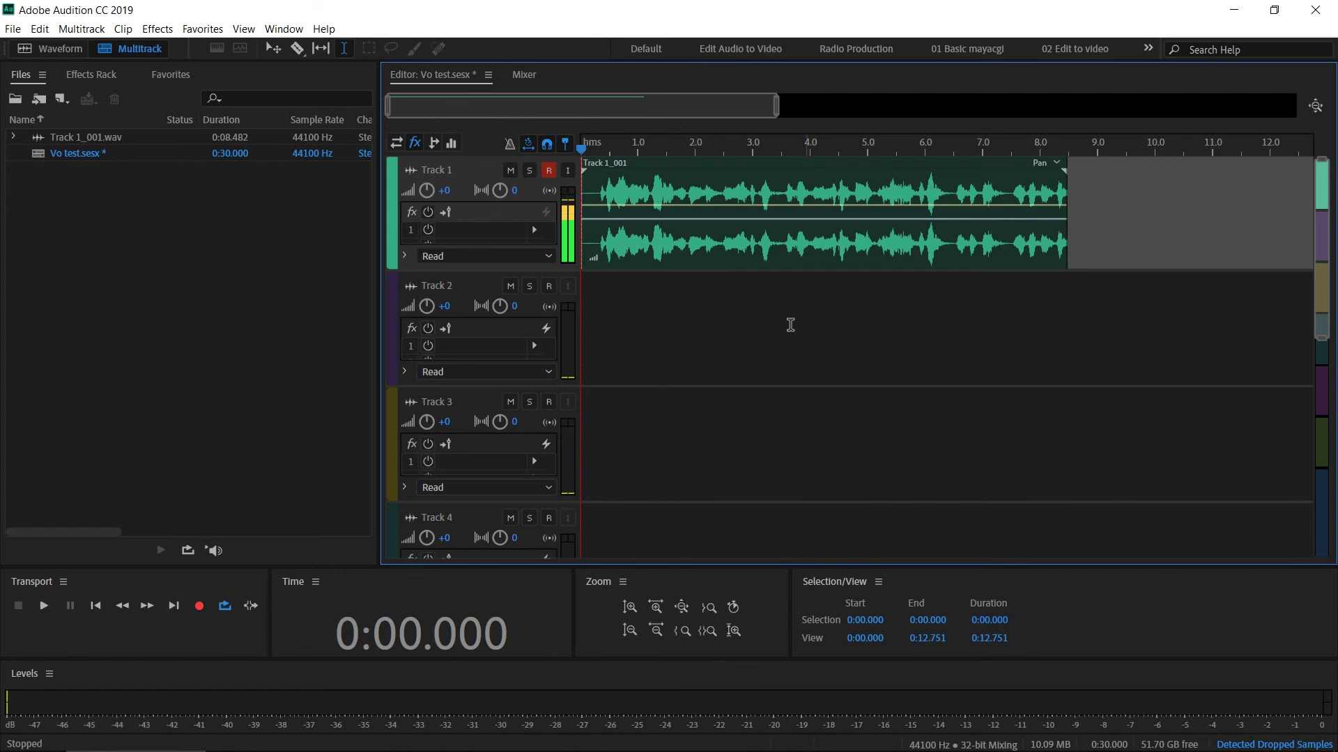
Play back the recorded Track 1_001 clip, then select it on Track 1.
key("space")
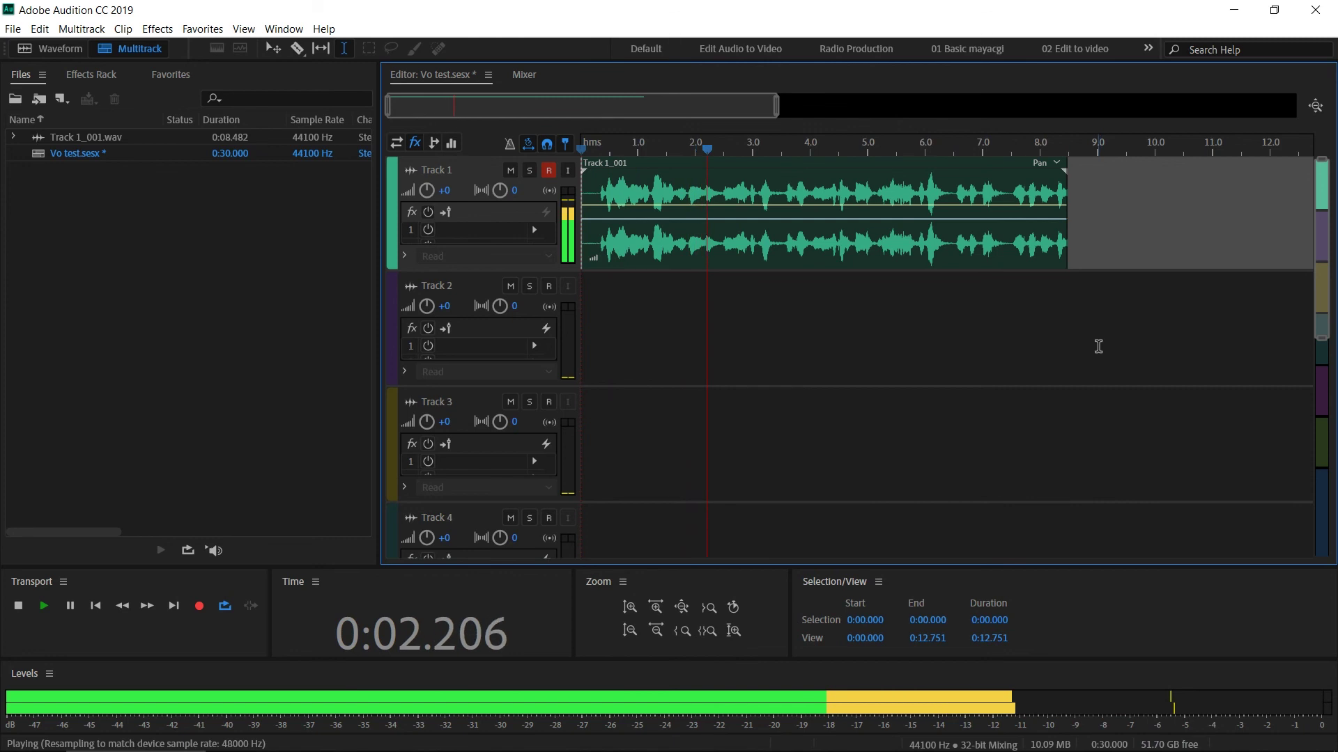
key("space")
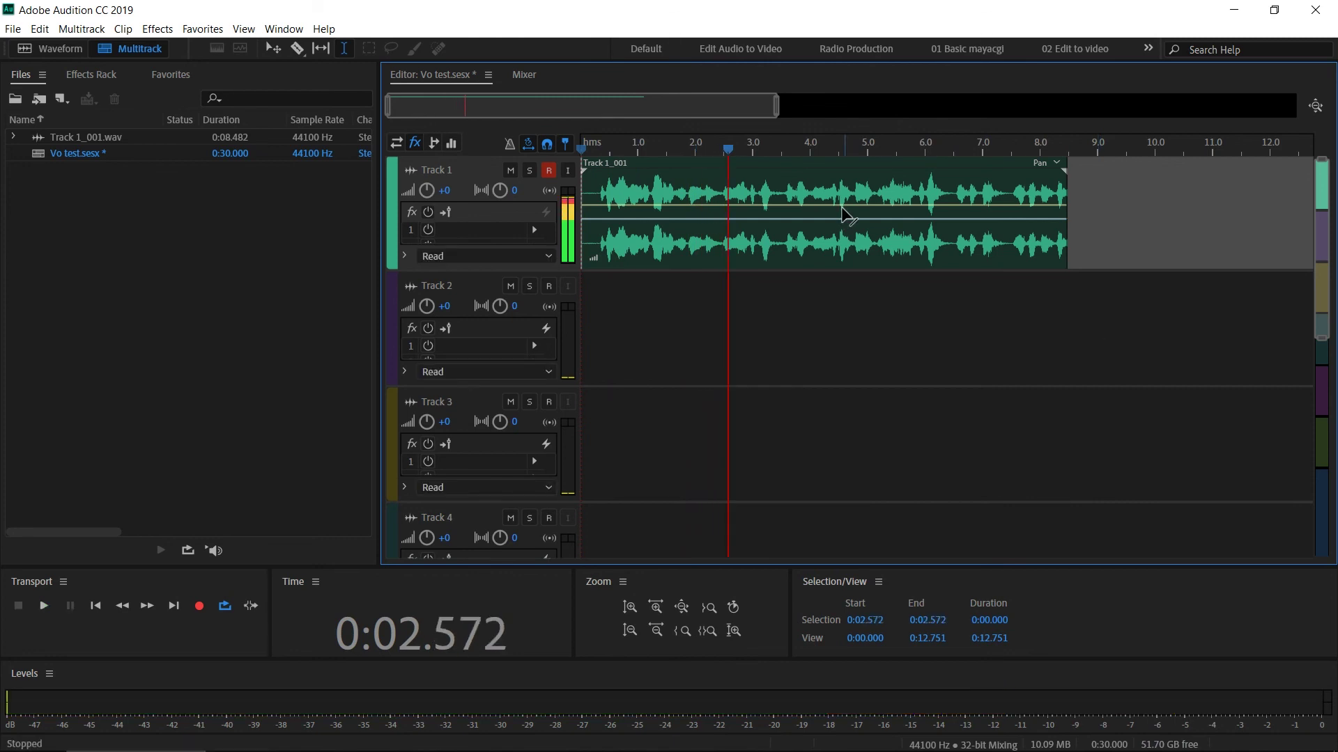
left_click(847, 213)
left_click(680, 209)
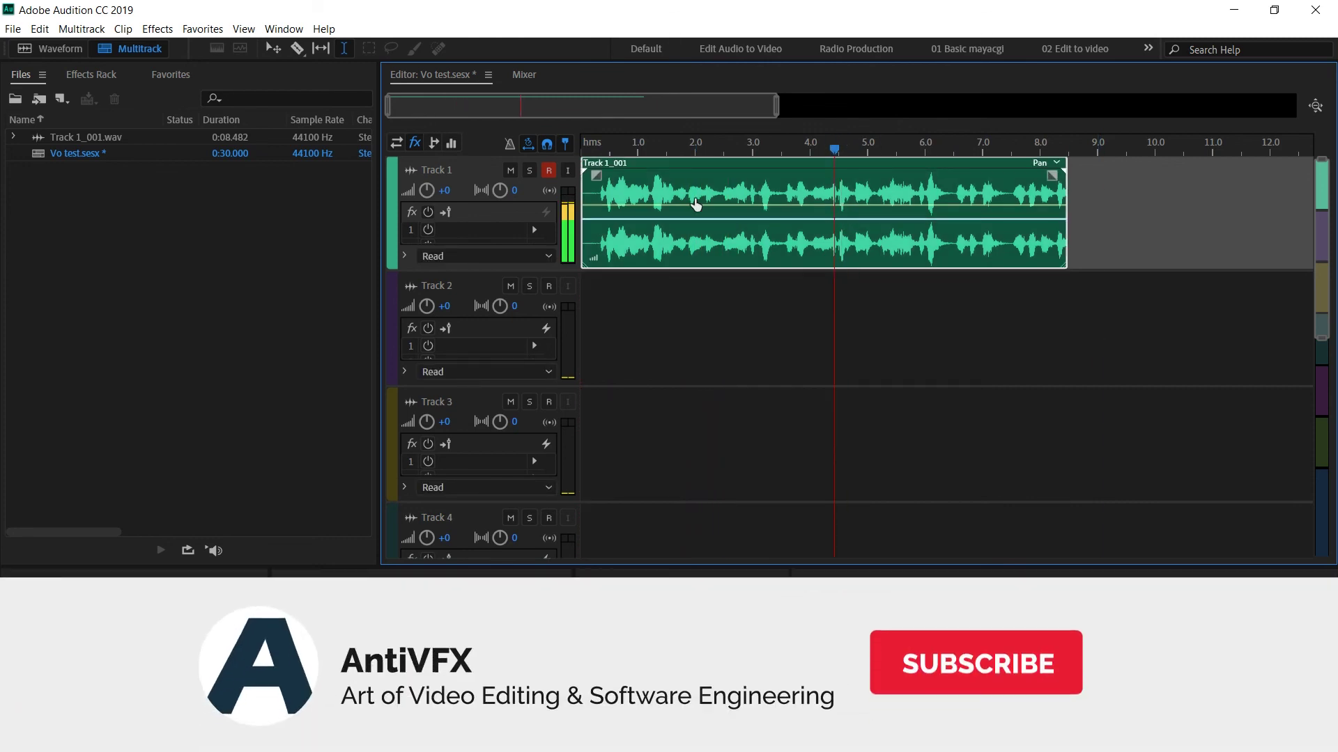